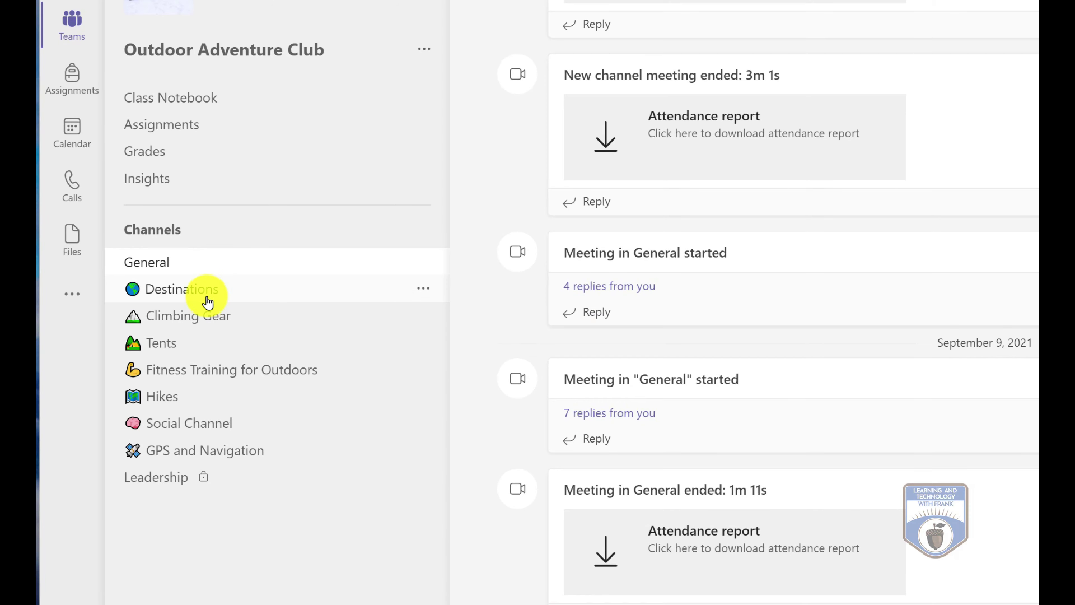
# Go to the Destinations channel and show its available meeting options
pyautogui.click(208, 301)
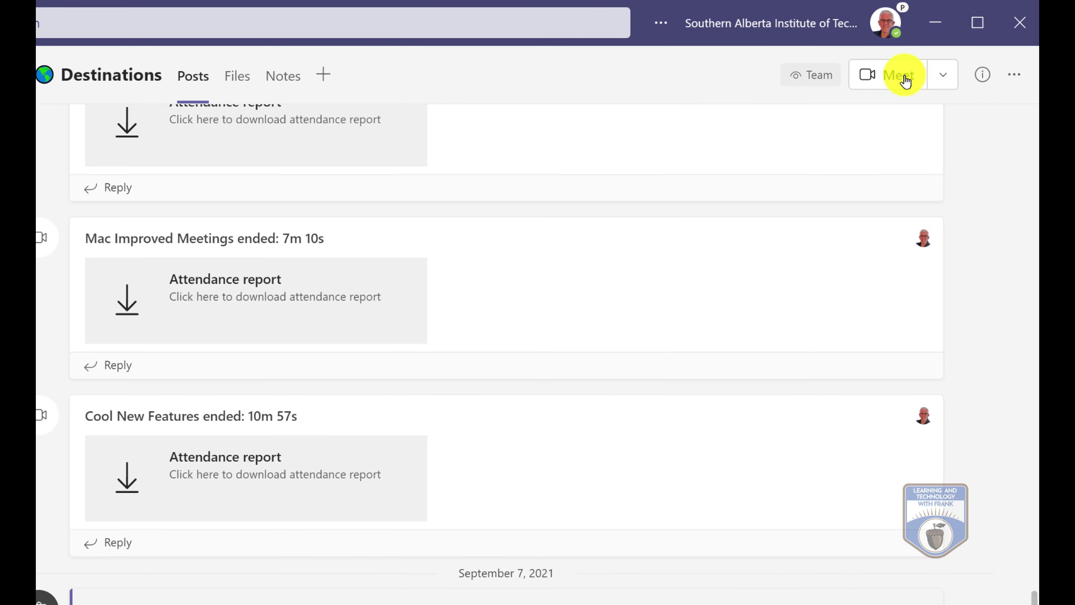
pyautogui.click(941, 79)
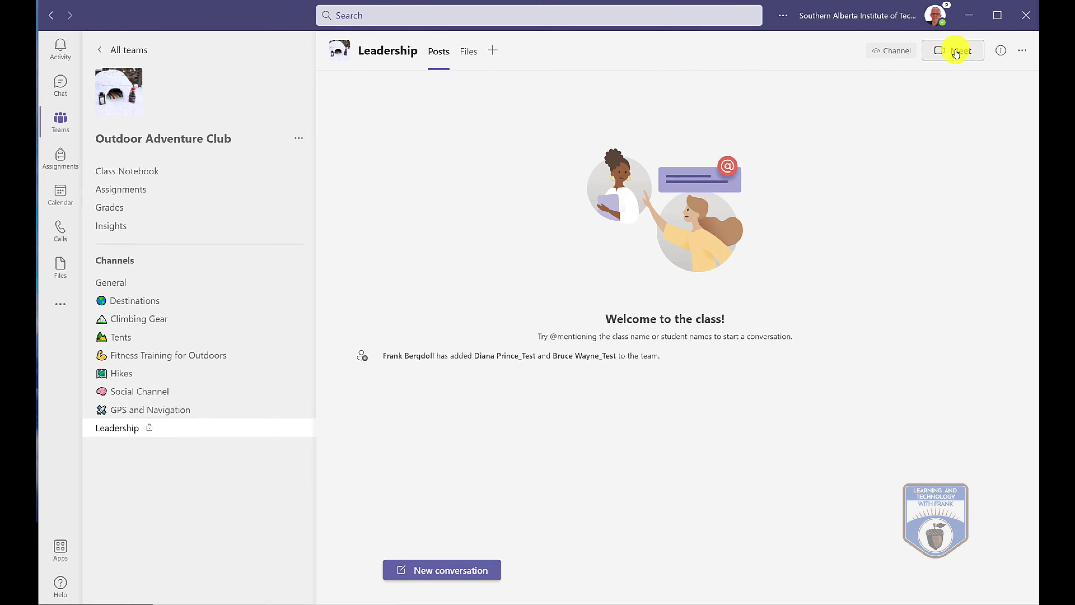
# Start a meeting in the Leadership channel titled "Daily Leadership" and join it with the microphone off
pyautogui.click(956, 52)
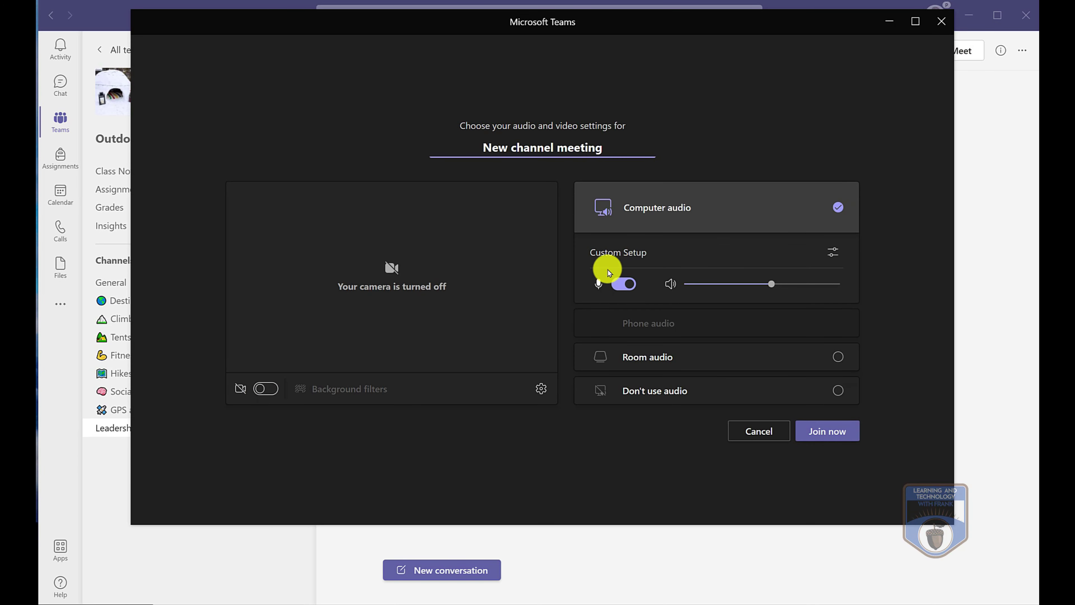
pyautogui.click(620, 281)
pyautogui.click(611, 151)
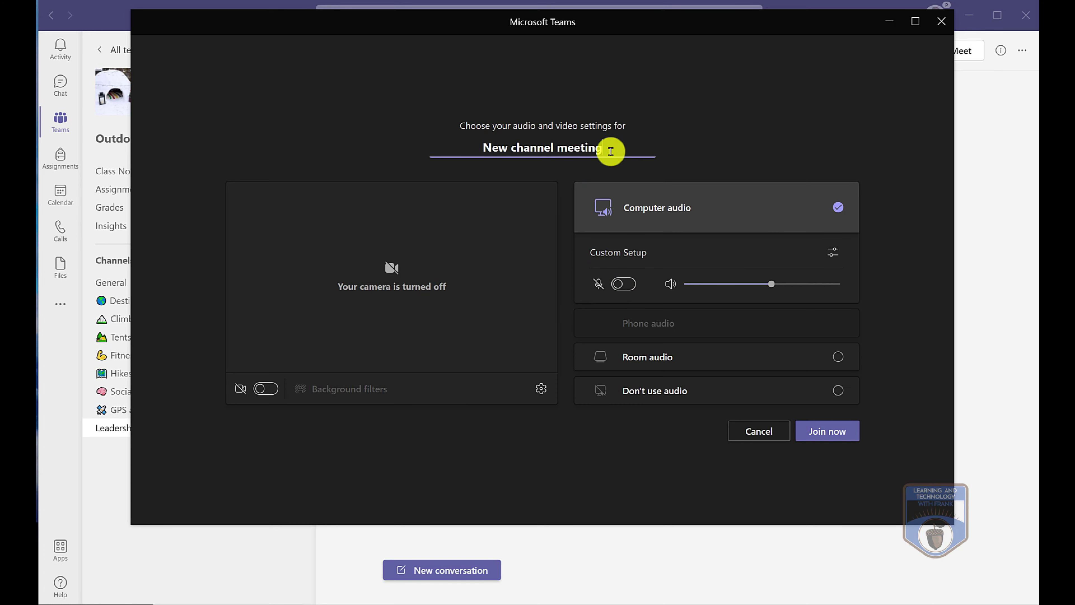
pyautogui.moveTo(611, 151); pyautogui.dragTo(471, 145)
pyautogui.write('D')
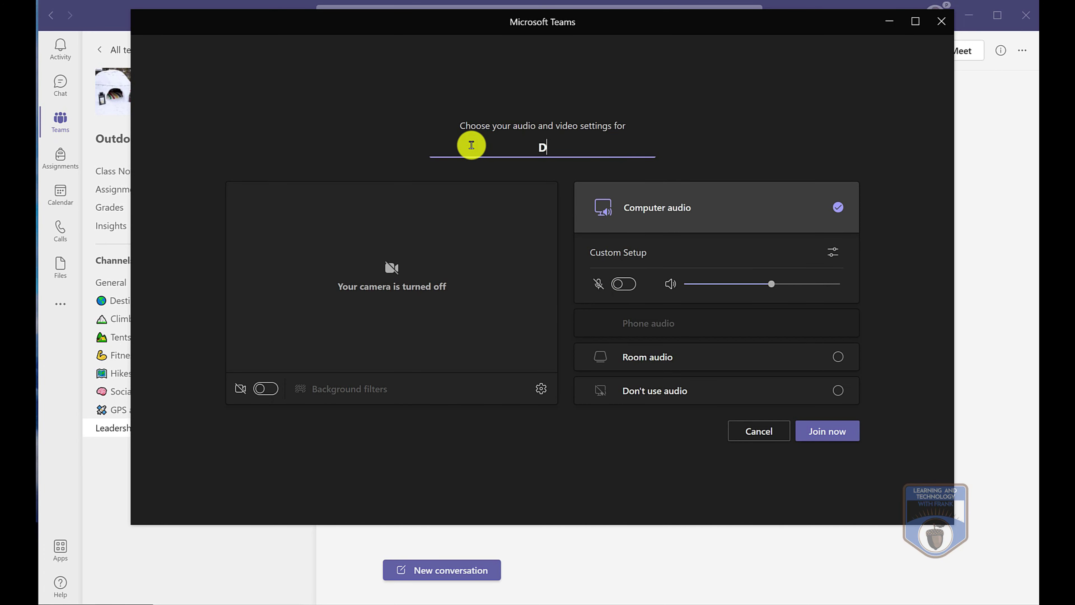
pyautogui.write('aily Le')
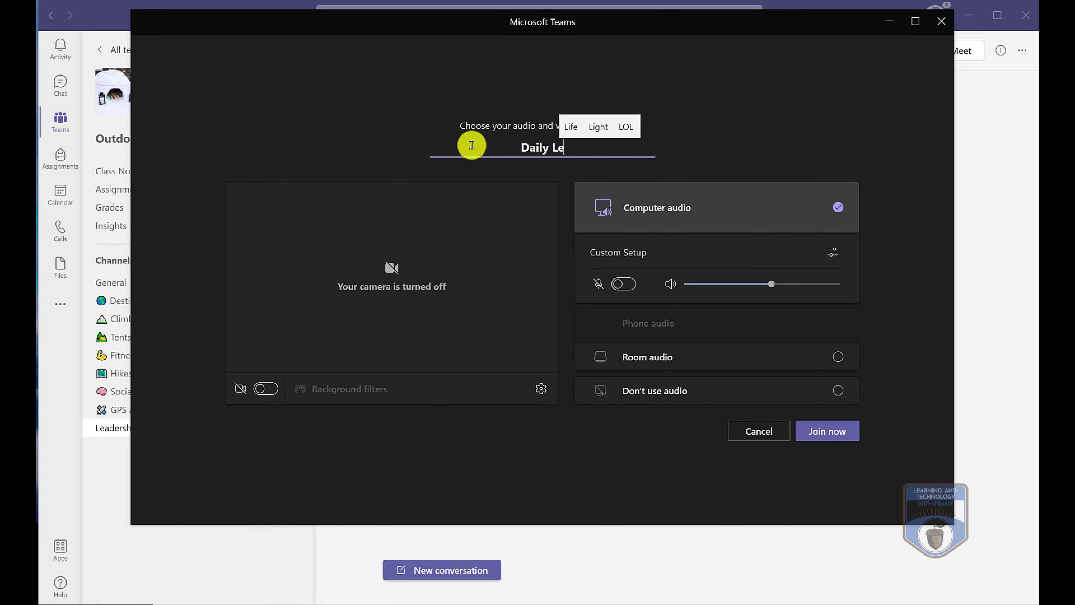
pyautogui.write('adership[')
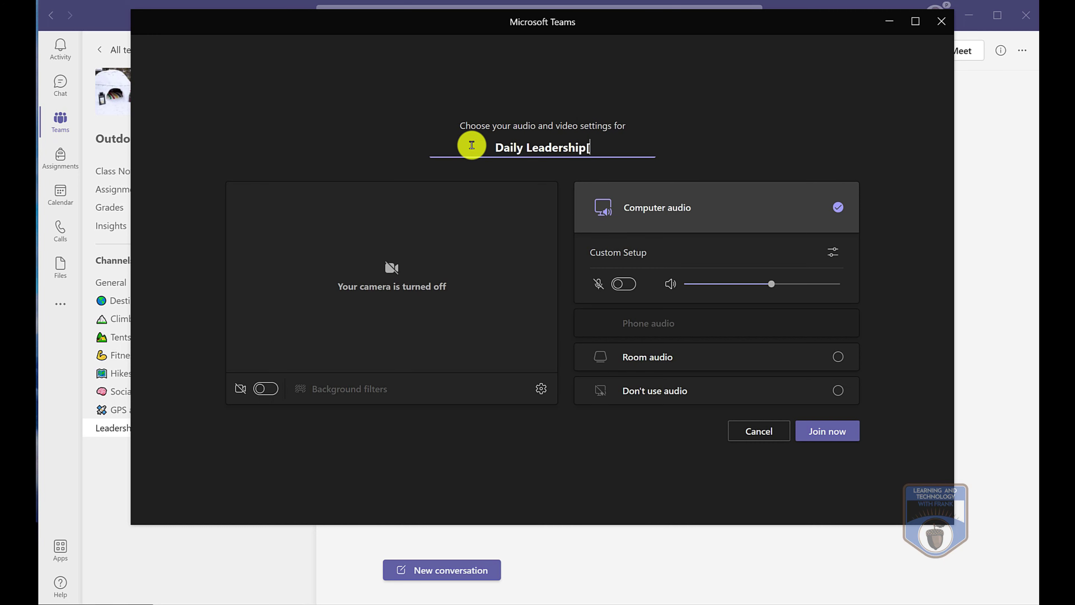
pyautogui.press('BackSpace')
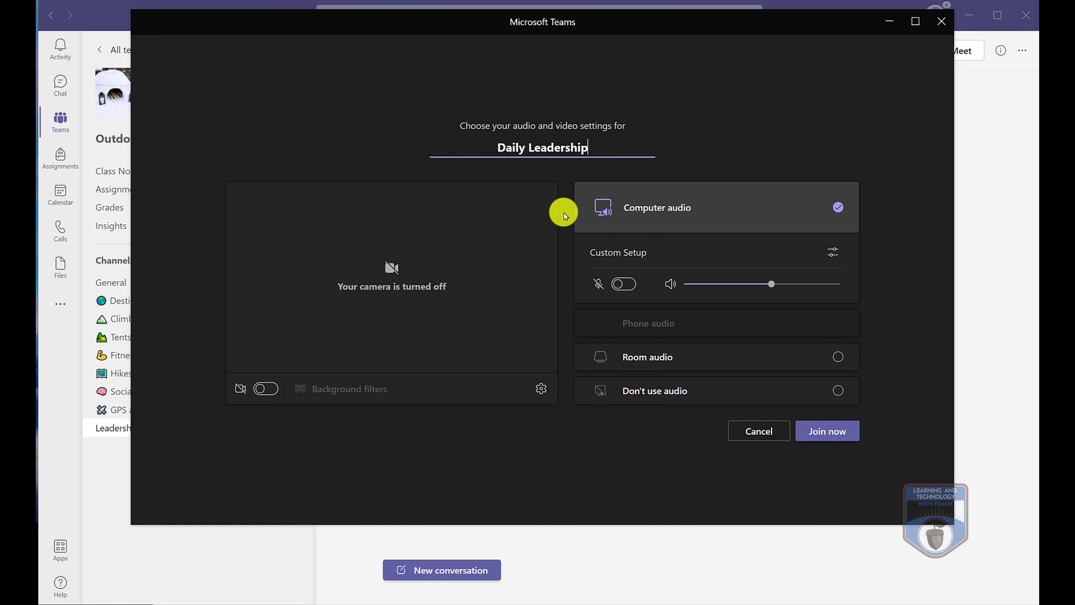
pyautogui.click(831, 432)
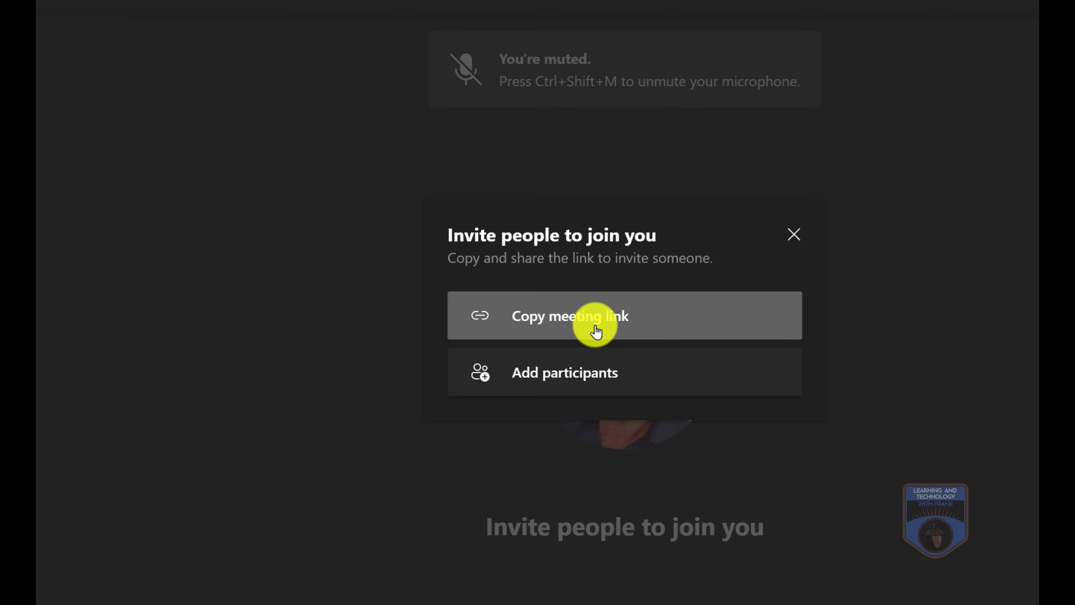
# Dismiss the invitation prompt and copy the join info from the meeting's information
pyautogui.click(794, 240)
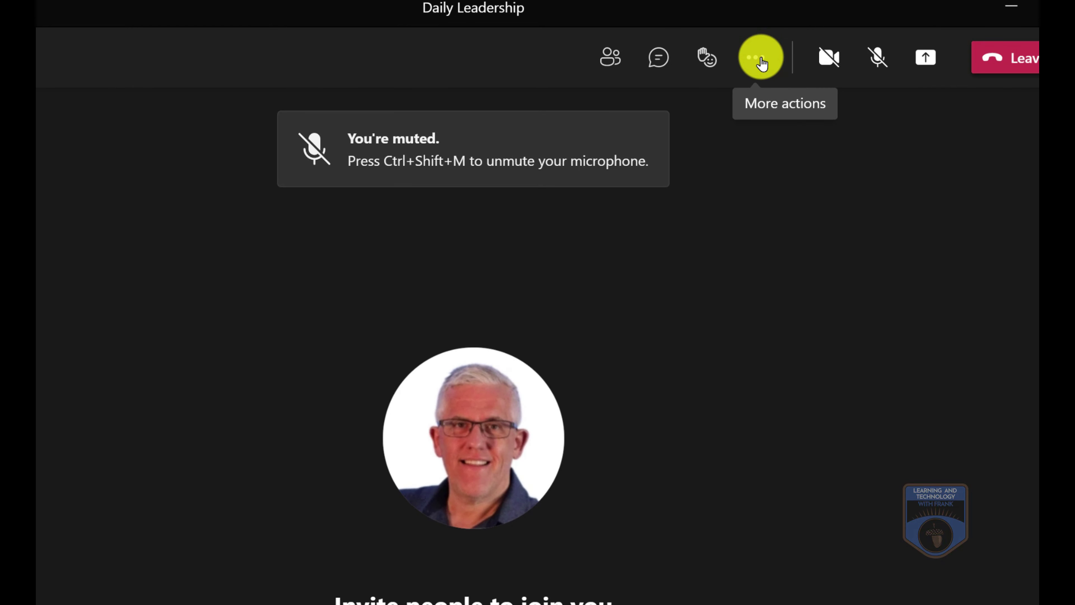
pyautogui.click(761, 62)
pyautogui.click(799, 286)
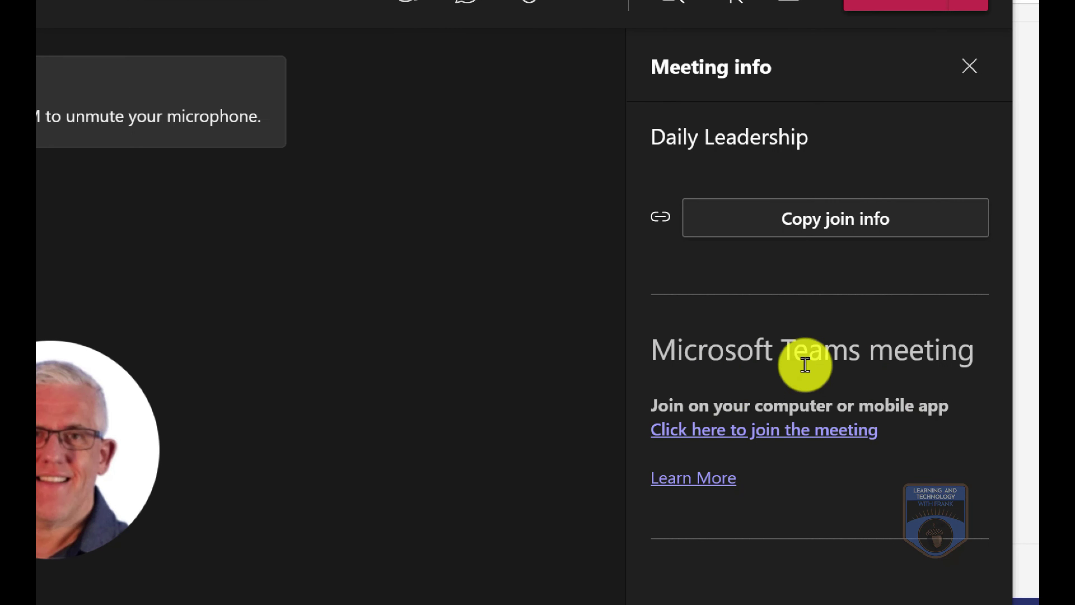
pyautogui.click(813, 223)
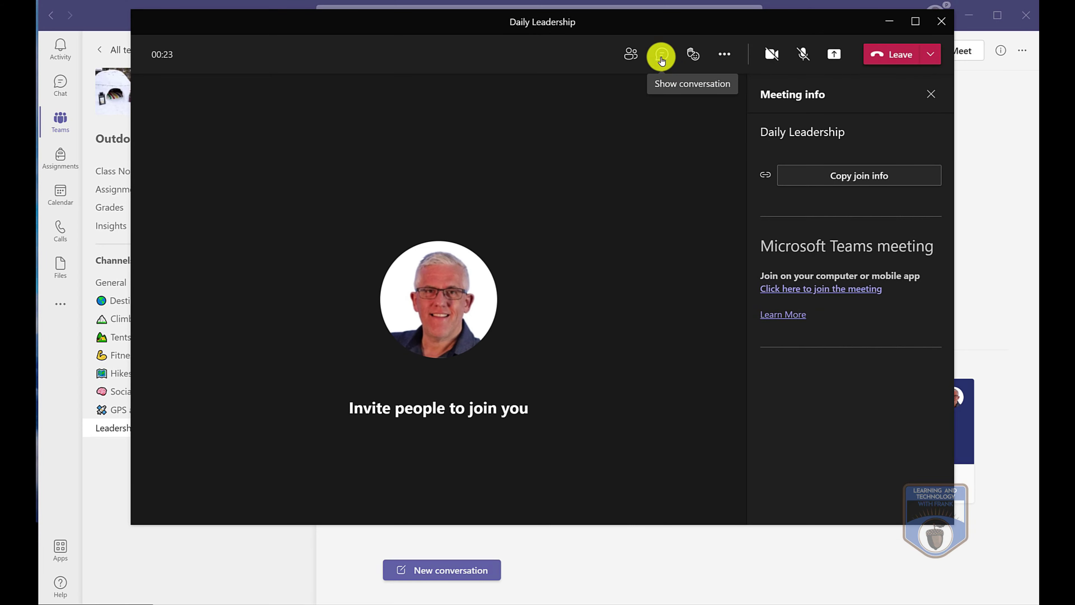
# Send the "Oh well, whatever, never mind" GIF and the message "Hello" in the meeting chat
pyautogui.click(662, 60)
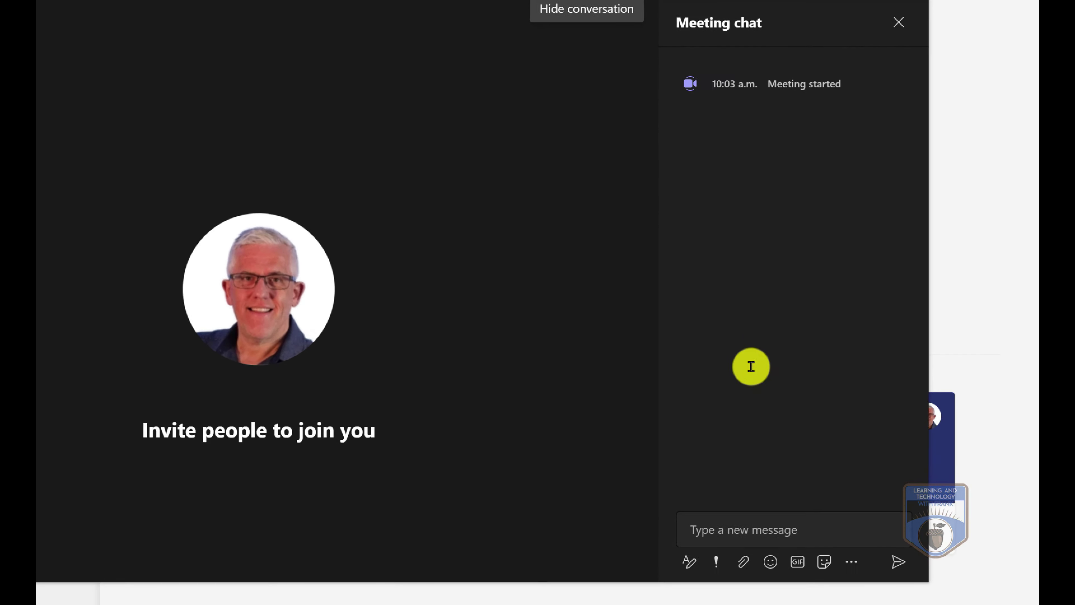
pyautogui.click(801, 568)
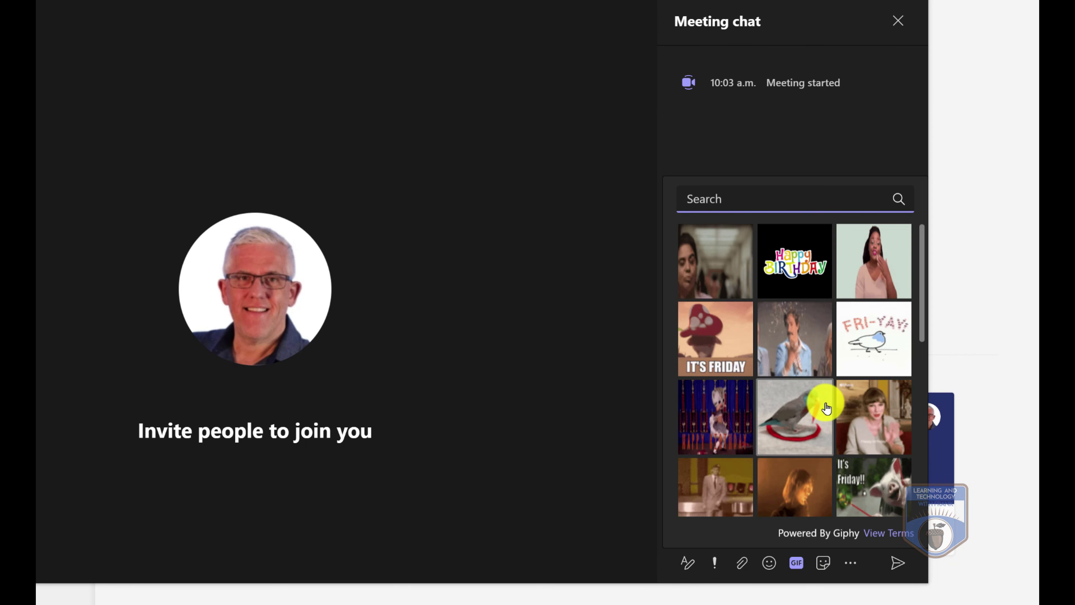
pyautogui.click(897, 563)
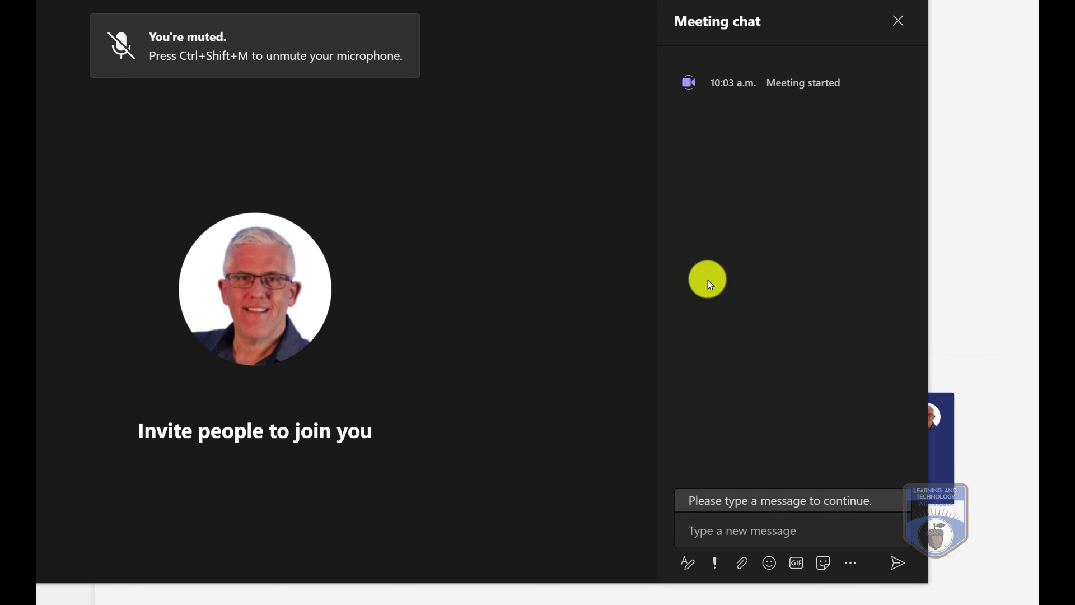
pyautogui.click(796, 562)
pyautogui.click(801, 492)
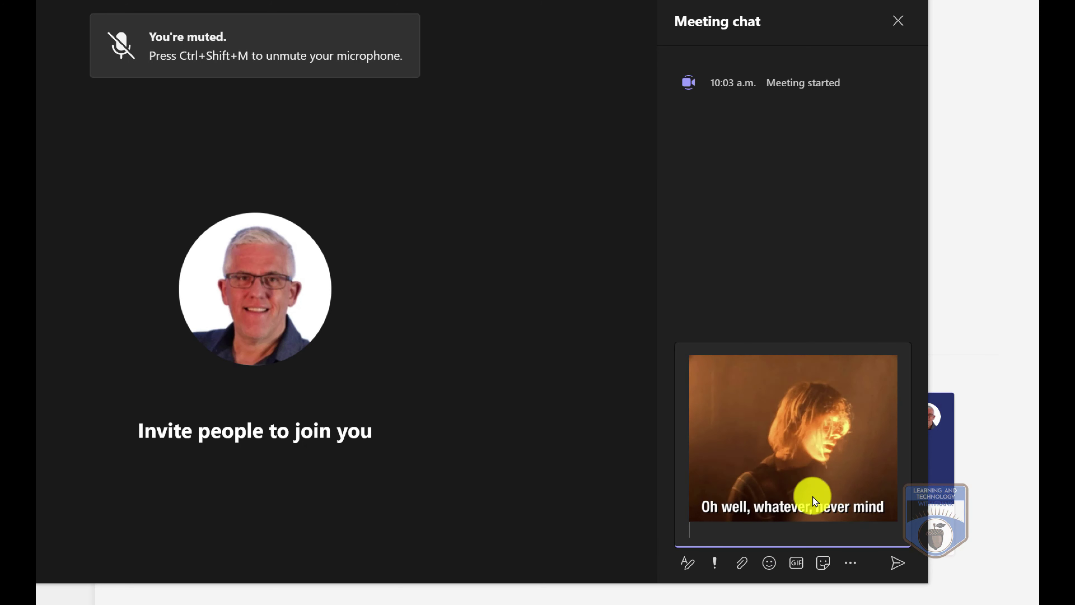
pyautogui.click(894, 563)
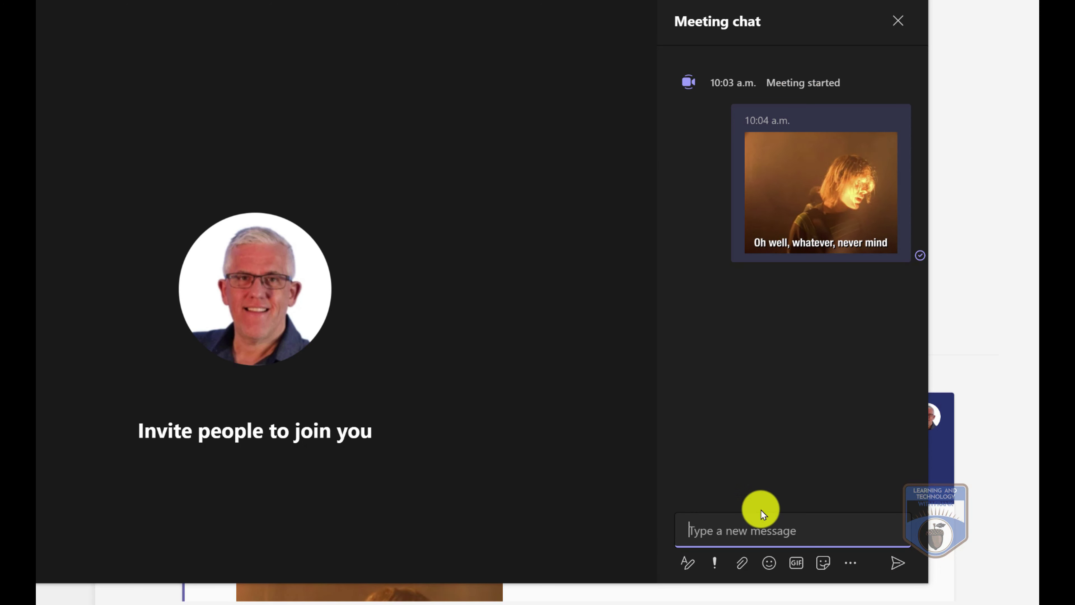
pyautogui.write('Hello')
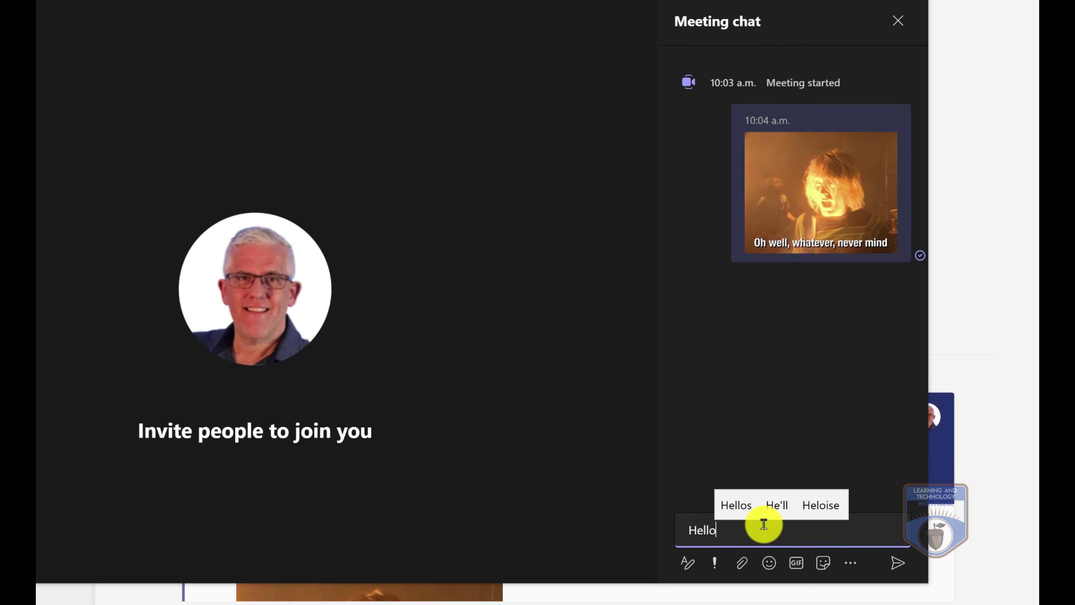
pyautogui.click(898, 564)
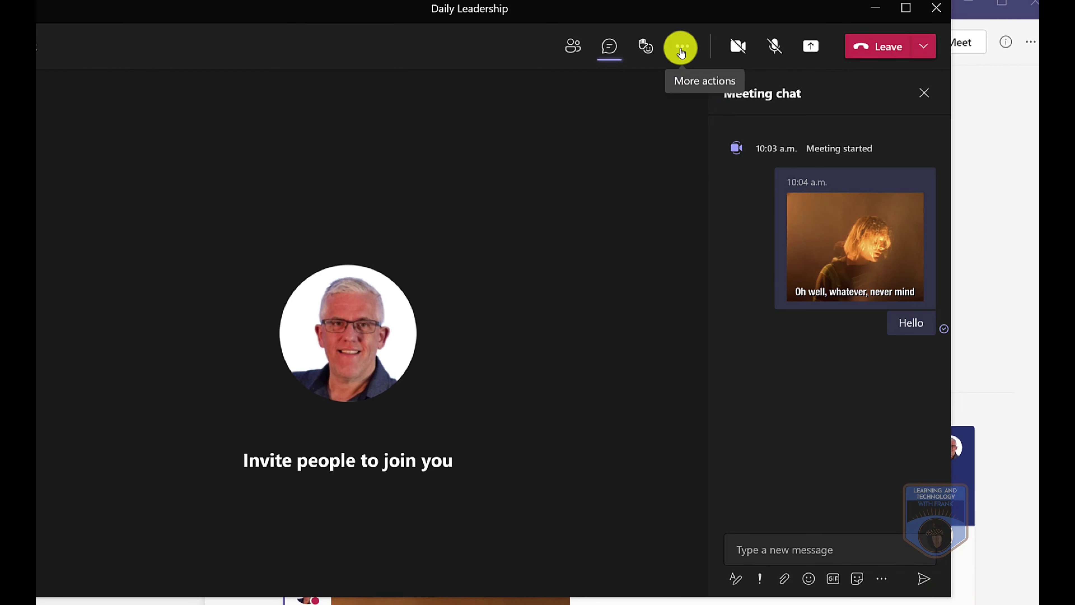
# Start recording the meeting and stop the recording again
pyautogui.click(668, 26)
pyautogui.click(660, 447)
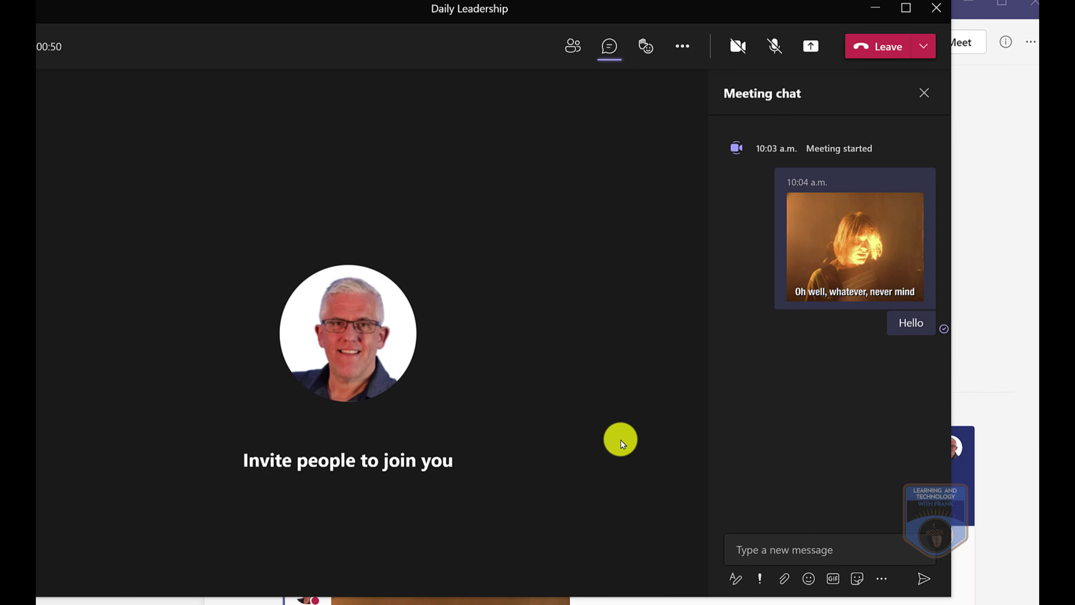
pyautogui.click(682, 46)
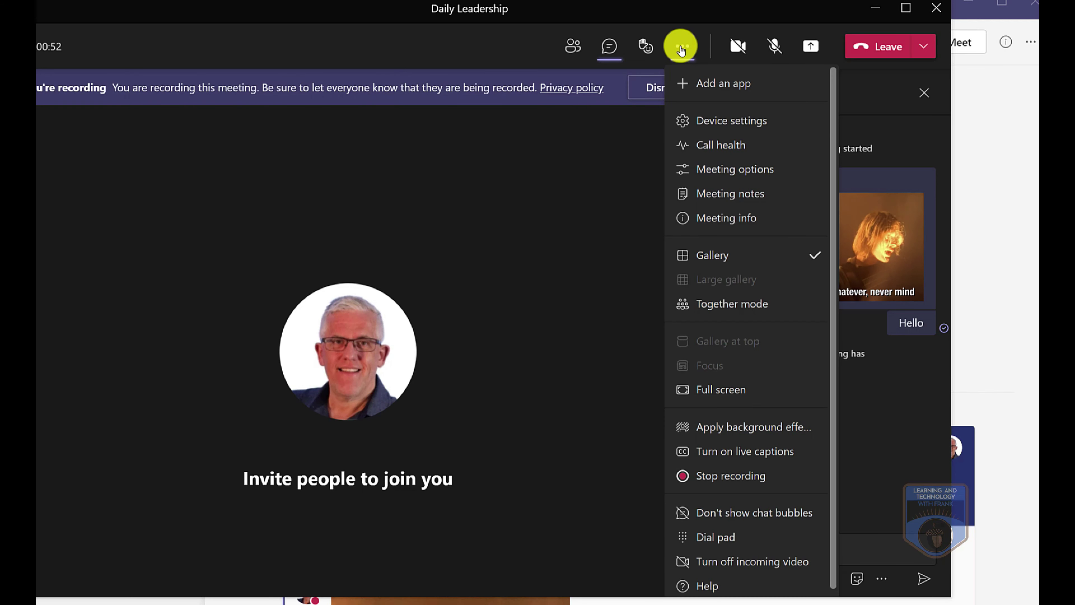
pyautogui.click(741, 475)
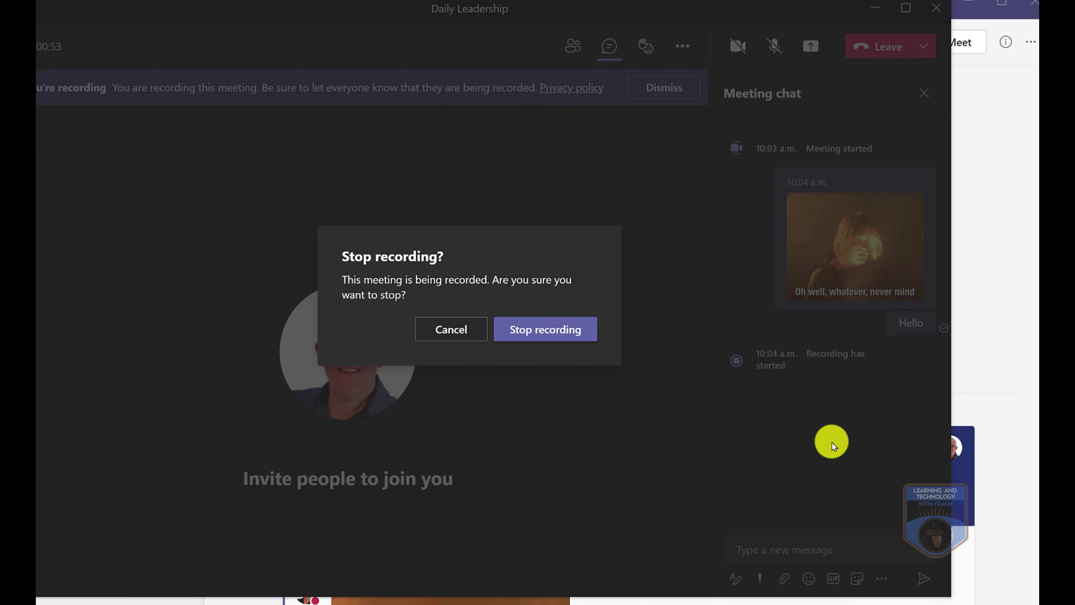
pyautogui.click(557, 335)
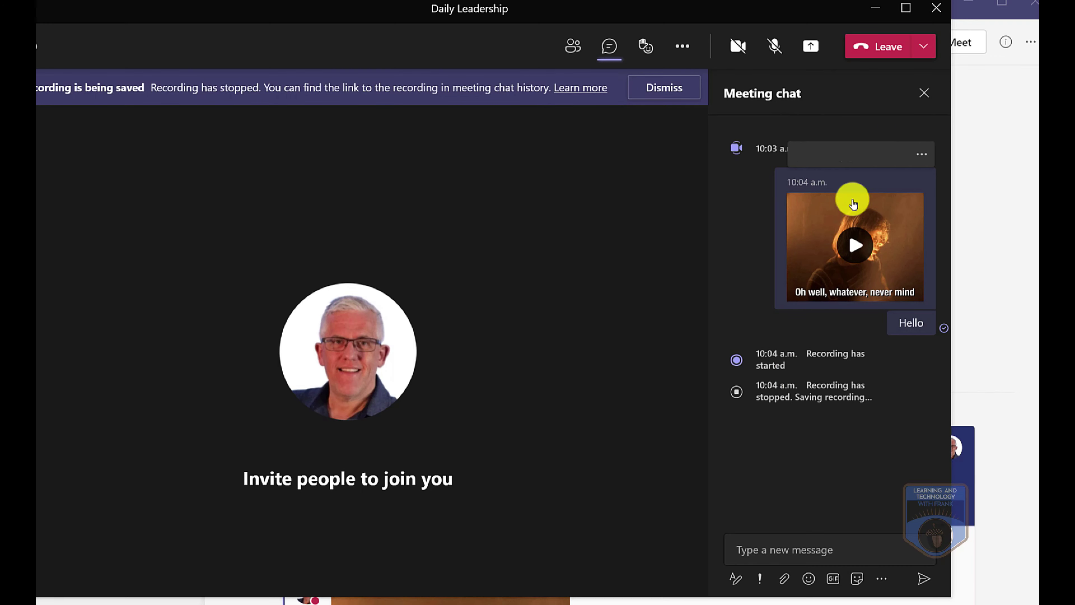
# Leave the meeting and review its chat, recording and meeting entries in the Leadership channel's posts
pyautogui.click(874, 48)
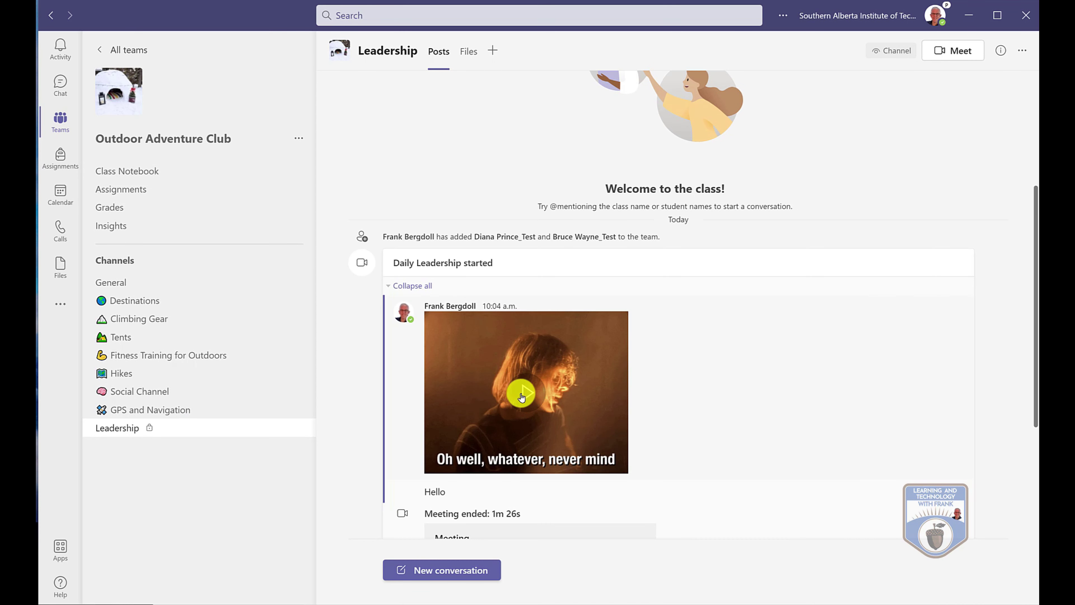
pyautogui.scroll(-5, 617, 444)
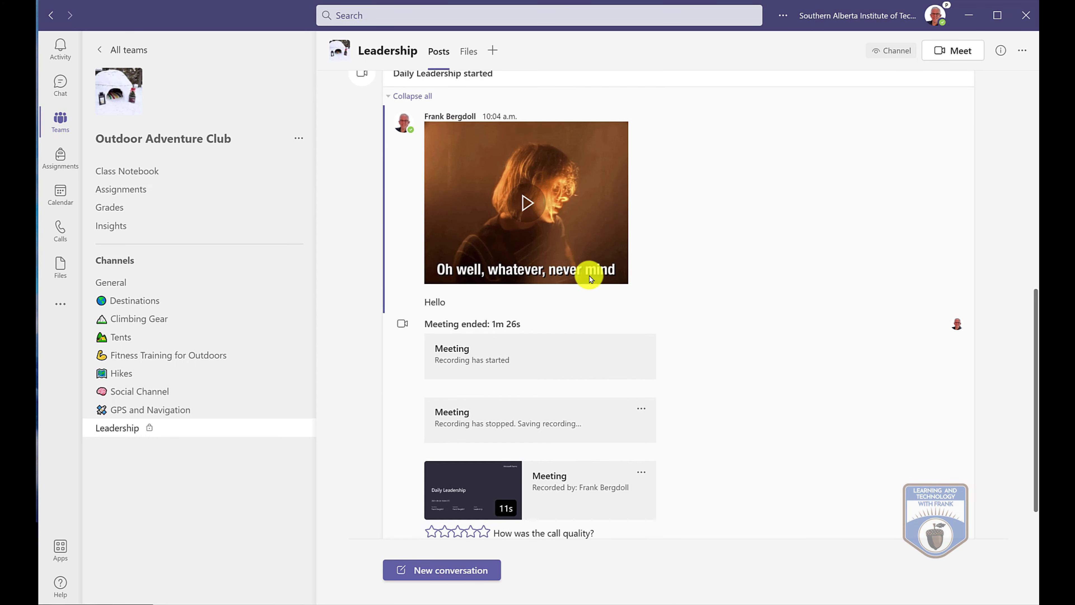
pyautogui.scroll(3, 590, 277)
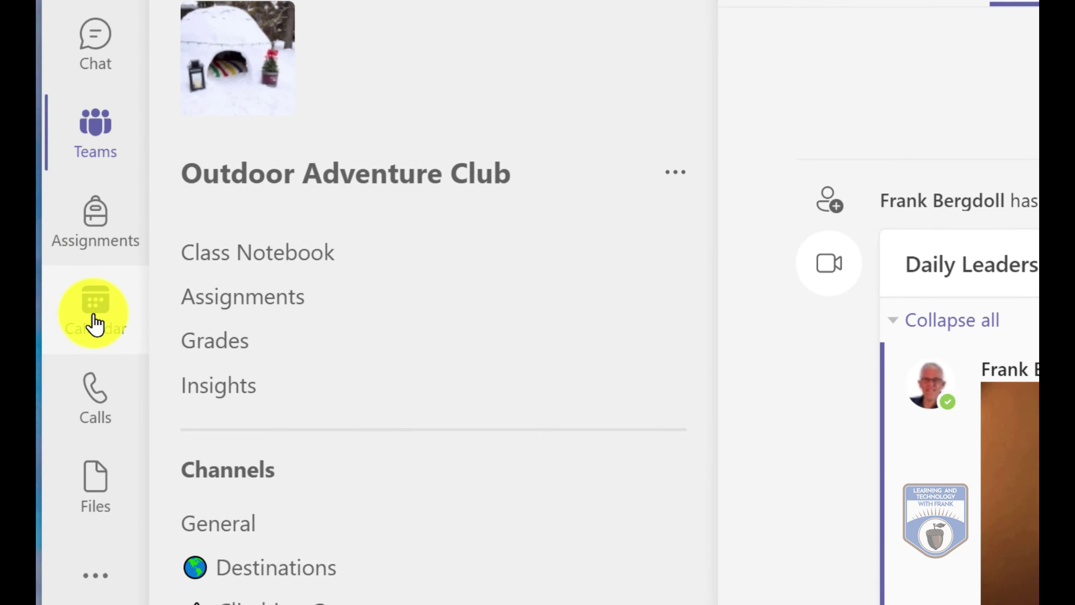
# Create a new scheduled meeting in the calendar with the title "Daily Leadership"
pyautogui.click(95, 324)
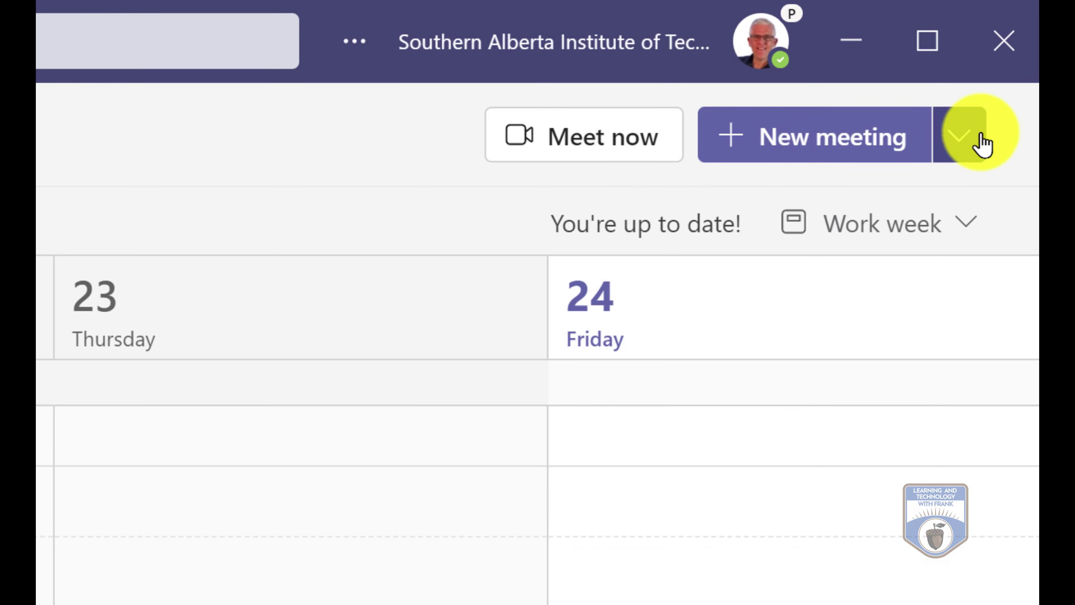
pyautogui.click(981, 142)
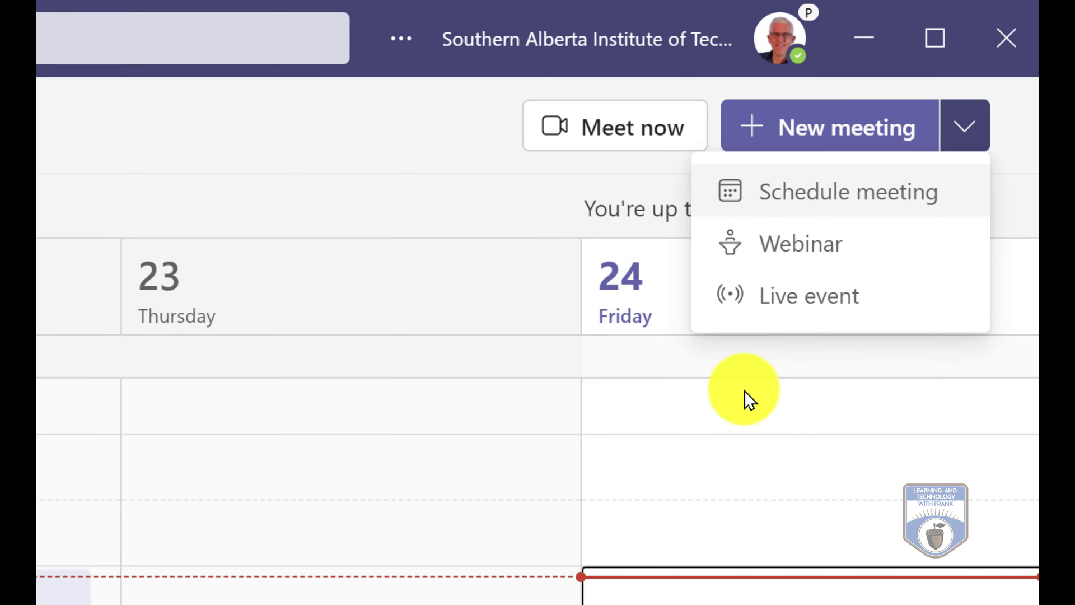
pyautogui.click(825, 191)
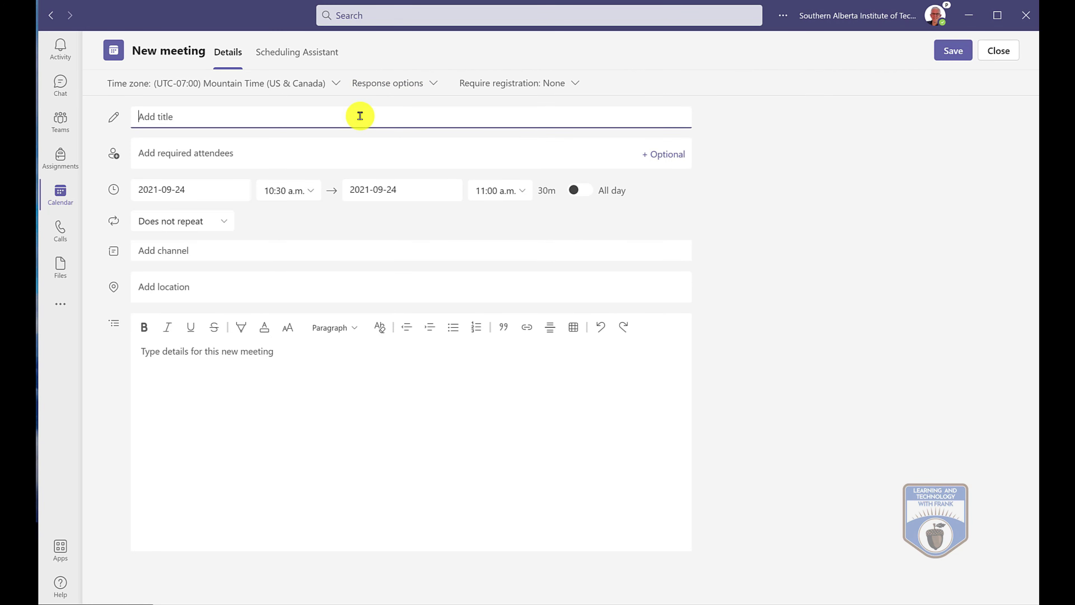
pyautogui.write('Daily L')
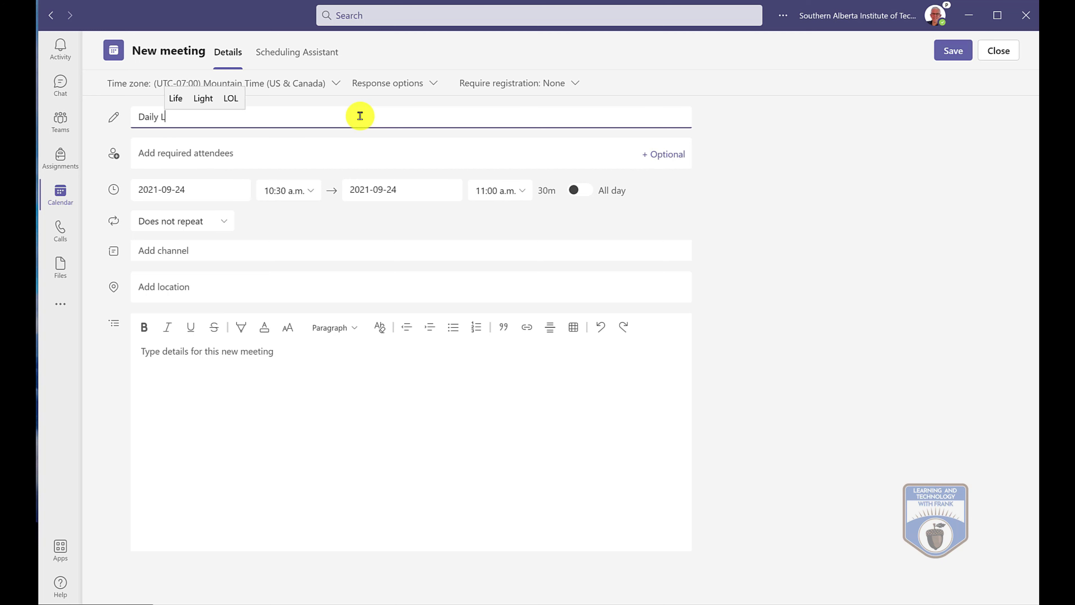
pyautogui.write('eadership')
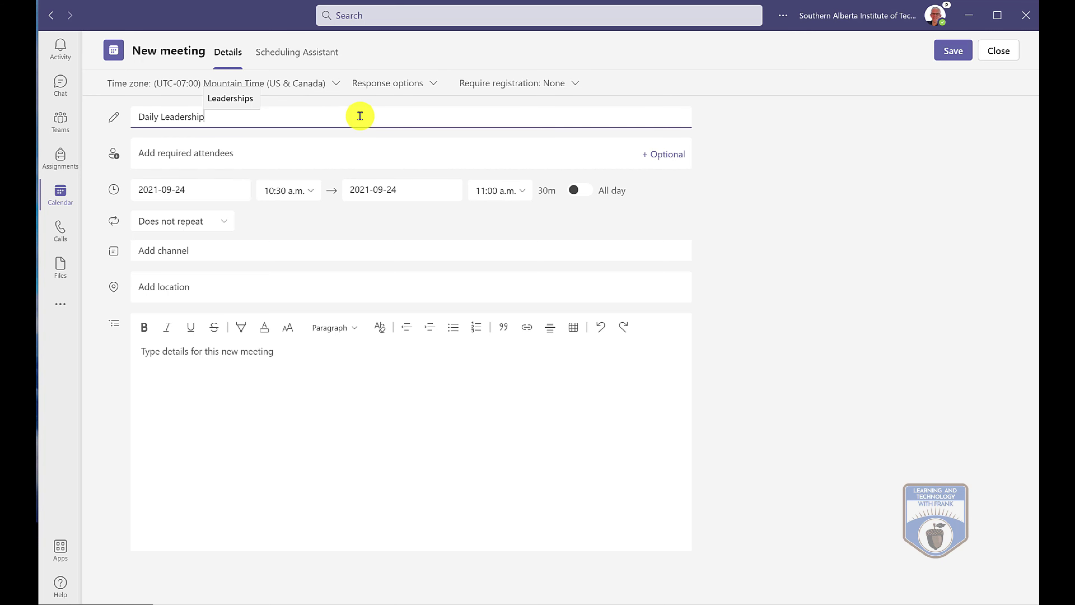
# Set the new meeting to start at 10:00 a.m. and repeat daily
pyautogui.click(307, 190)
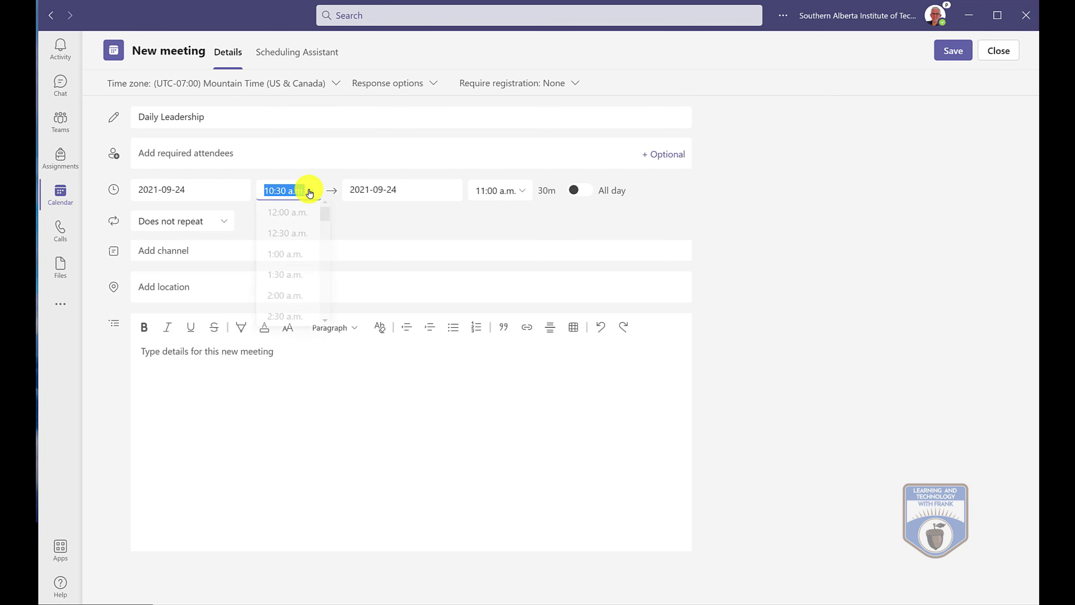
pyautogui.click(292, 300)
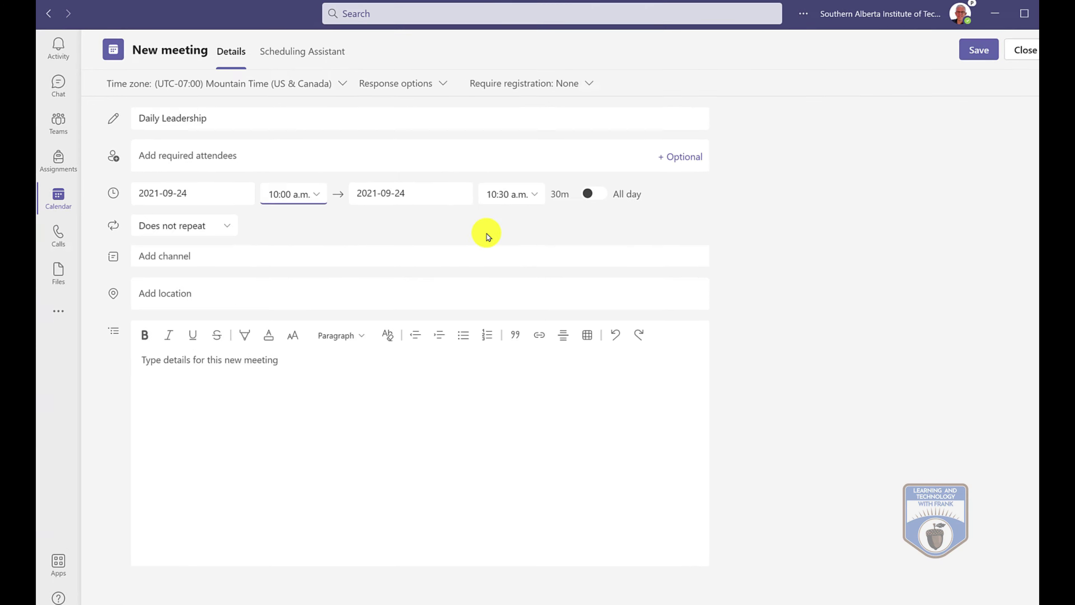
pyautogui.click(227, 227)
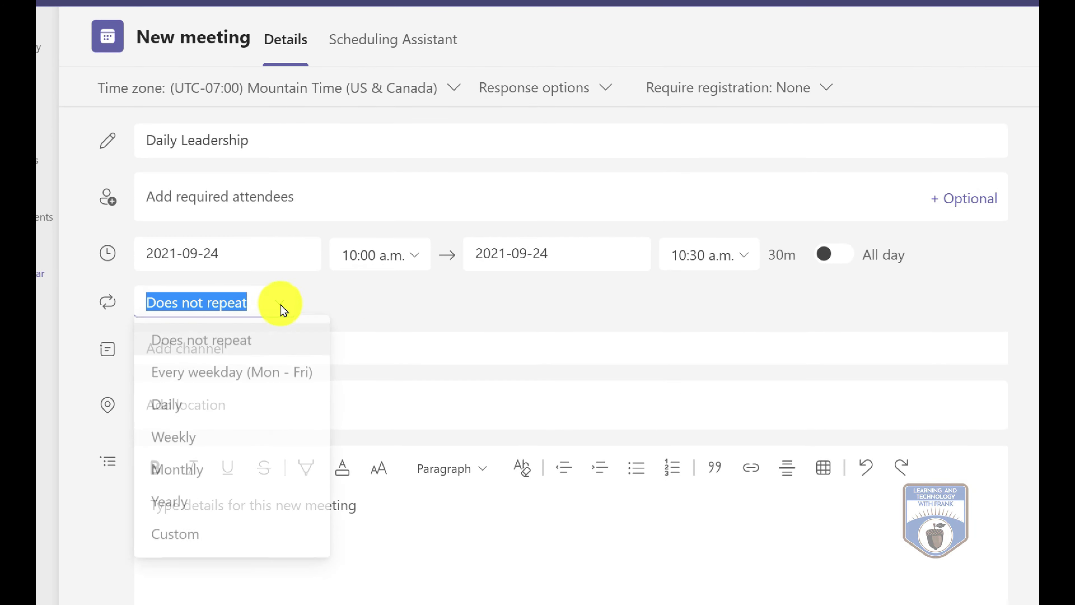
pyautogui.click(183, 411)
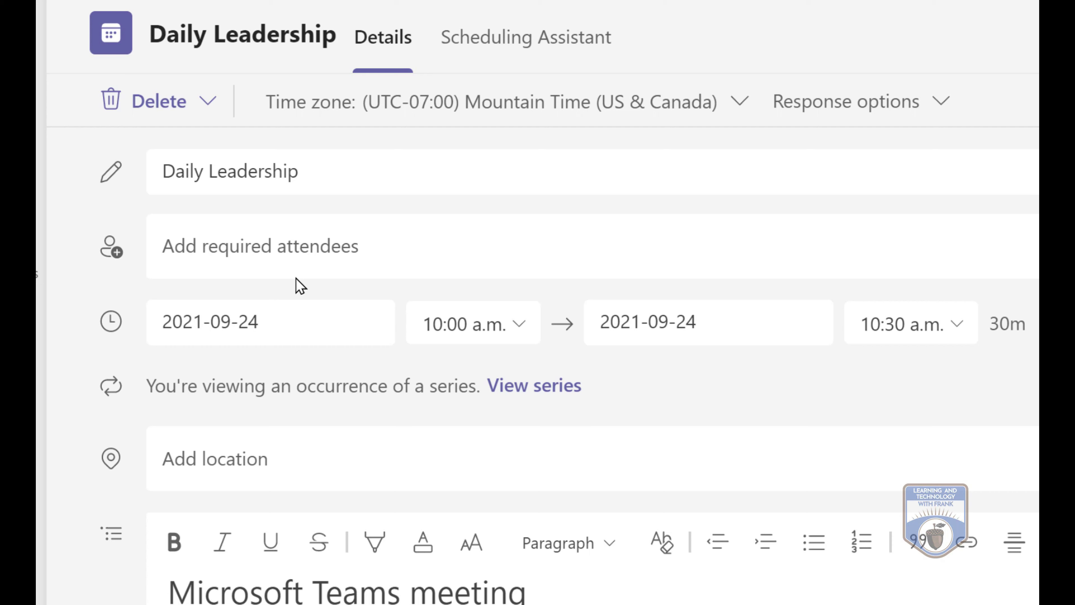
# Look up a required attendee for the Daily Leadership meeting and send the meeting update
pyautogui.click(285, 251)
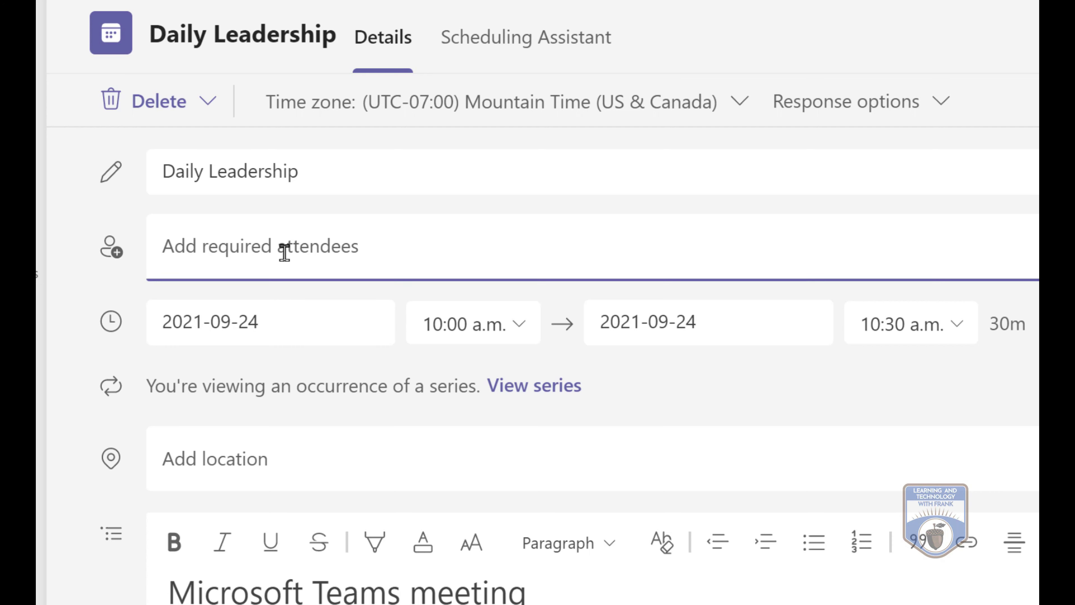
pyautogui.write('b')
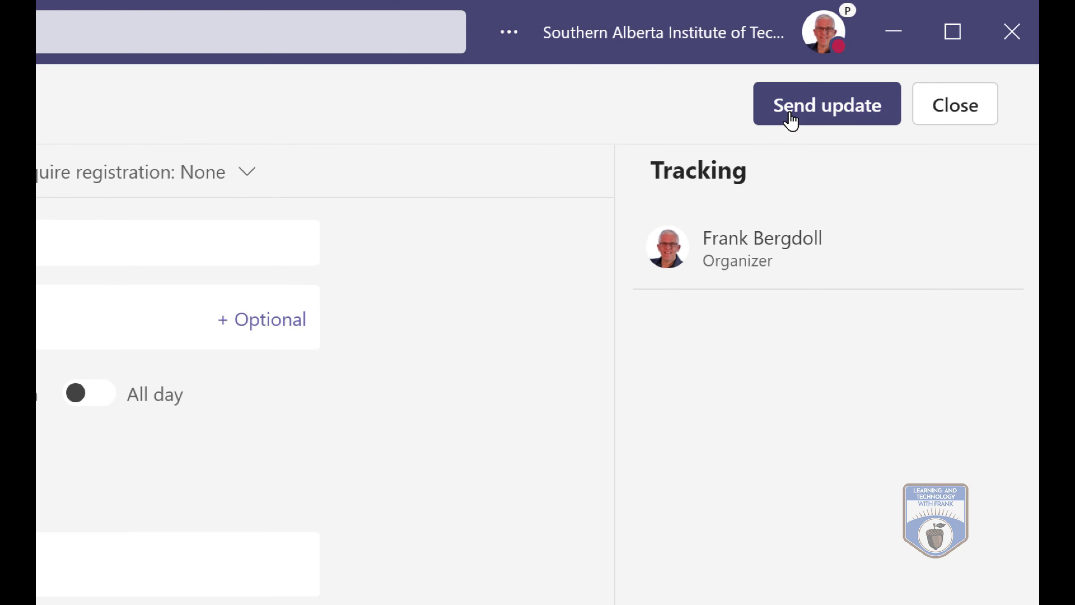
pyautogui.click(791, 109)
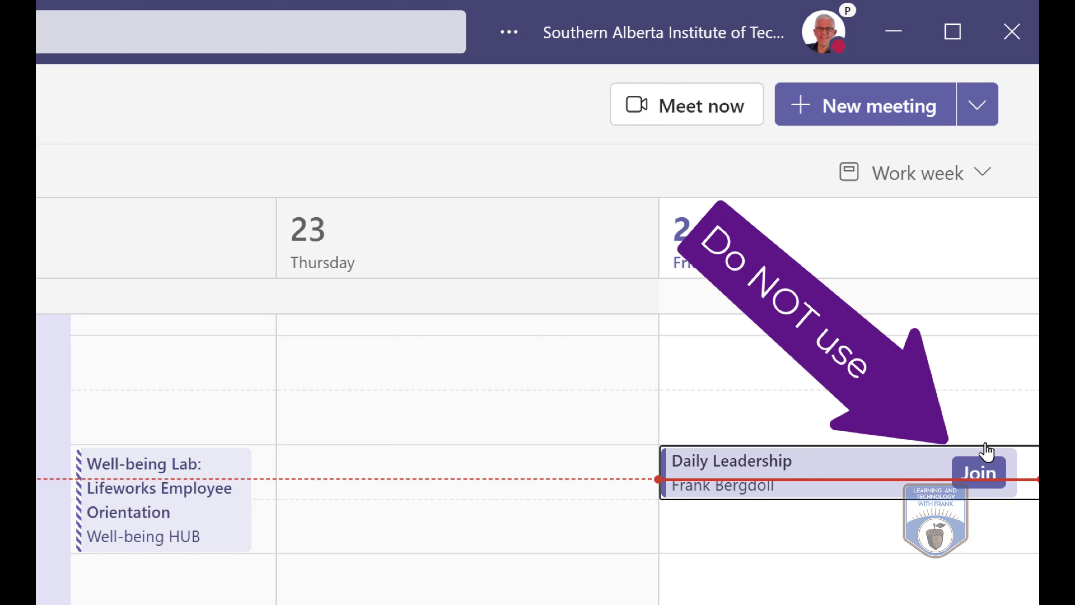
# Paste the channel meeting's join information into the details of the recurring Daily Leadership meeting and save it
pyautogui.doubleClick(807, 492)
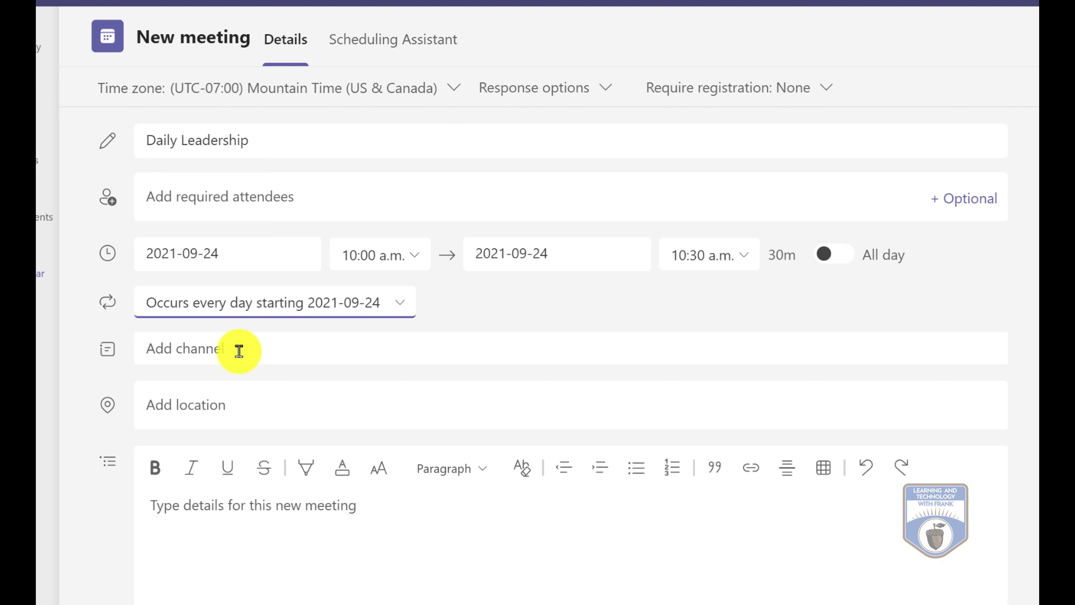
pyautogui.rightClick(212, 513)
pyautogui.click(245, 576)
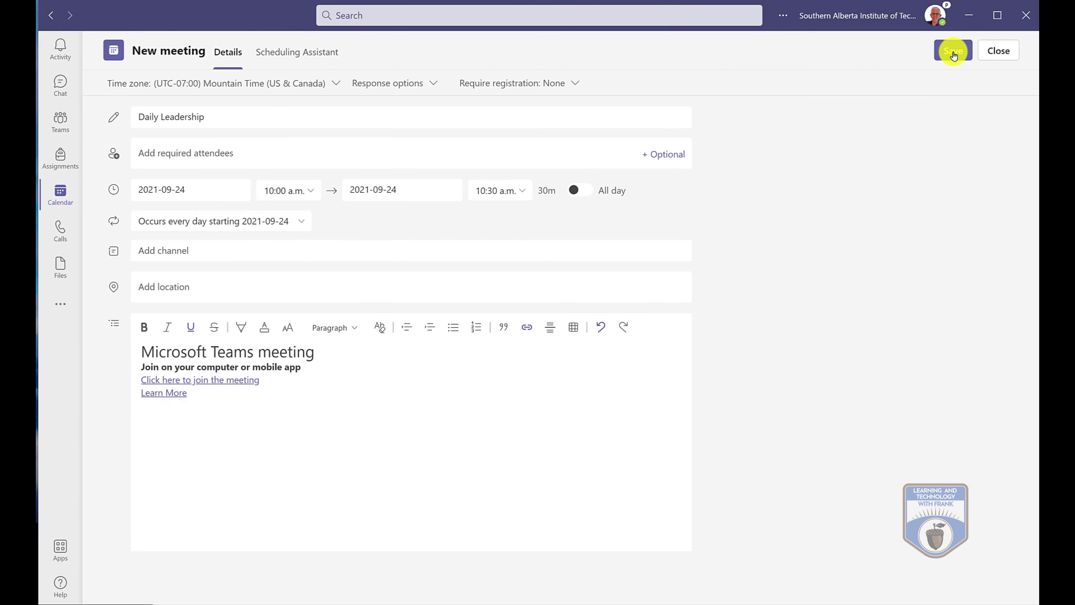
pyautogui.click(953, 52)
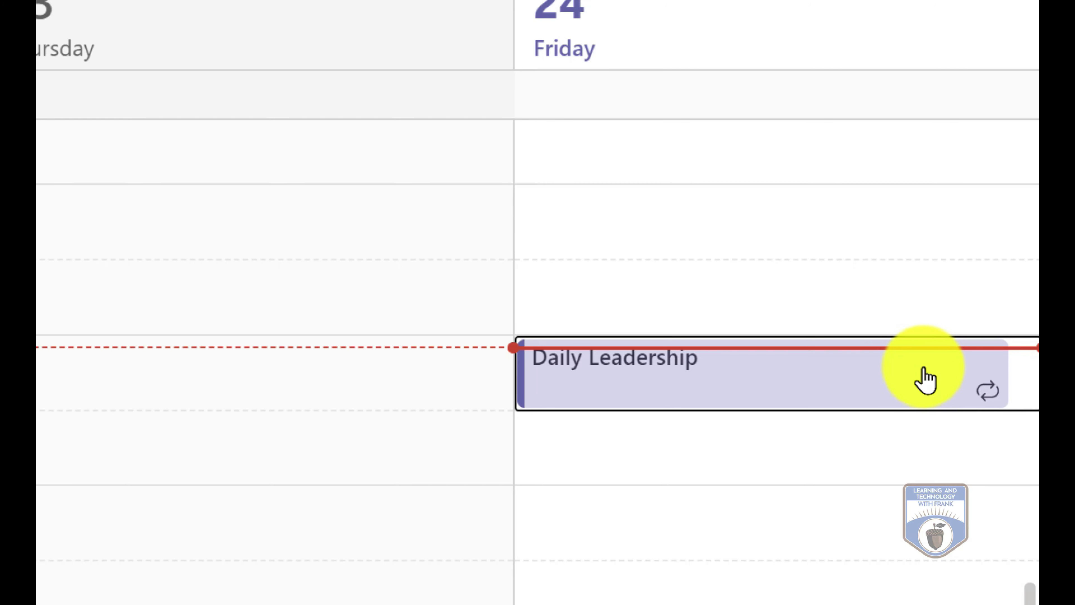
# Open Friday's Daily Leadership meeting from the calendar and bring up the options for the join link in its details
pyautogui.click(683, 398)
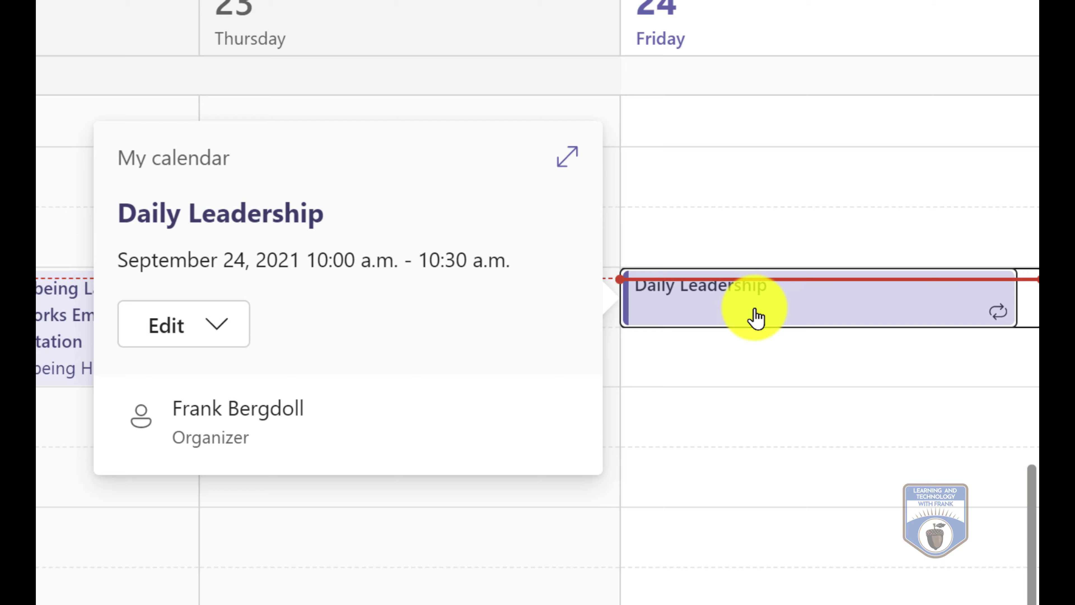
pyautogui.doubleClick(757, 318)
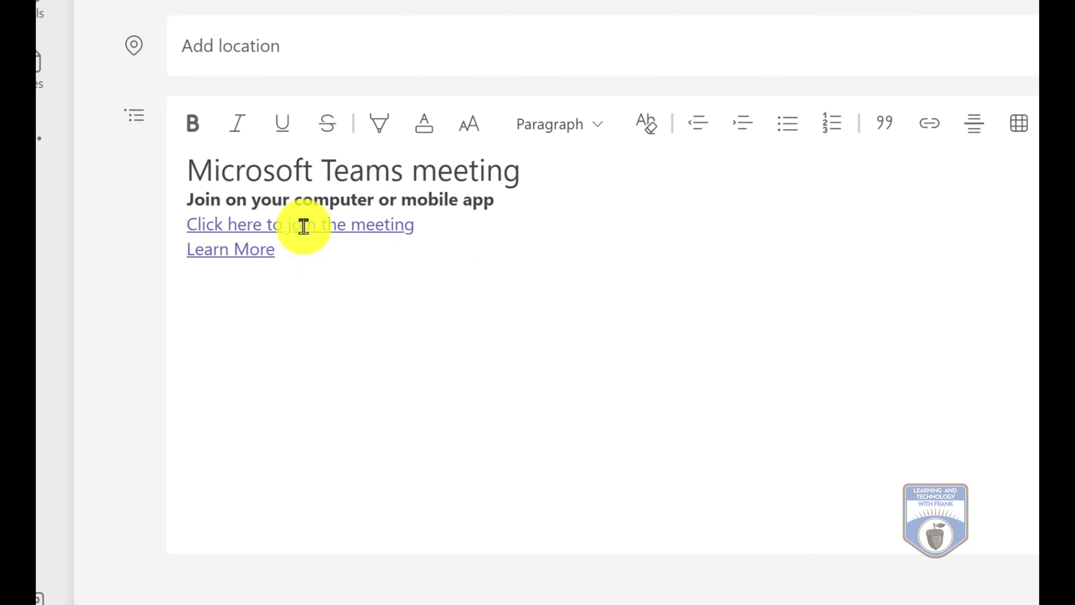
pyautogui.rightClick(203, 346)
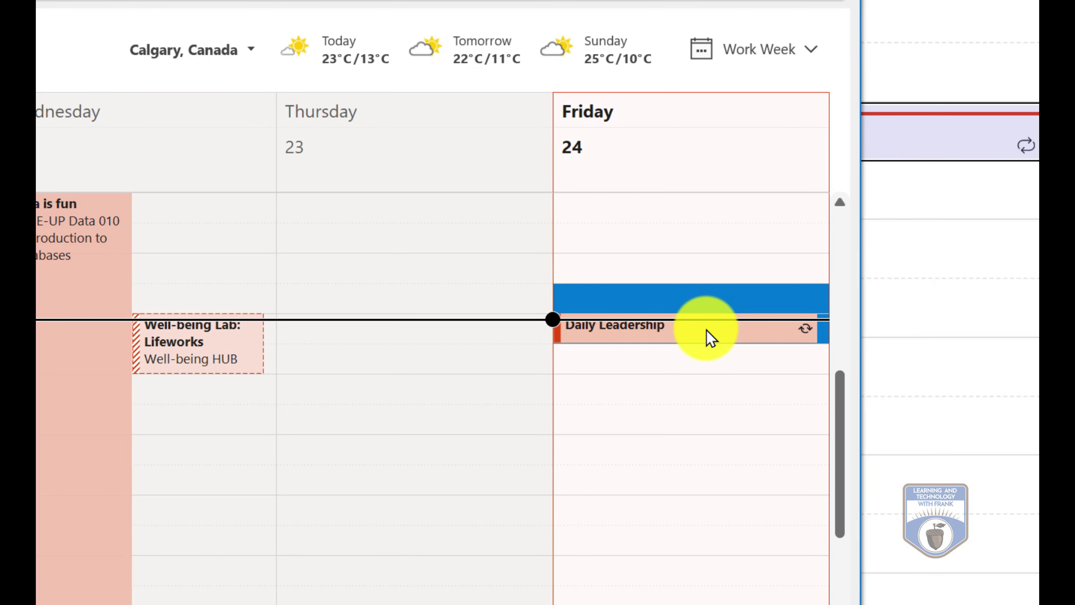
# Switch to Outlook, open just Friday's occurrence of Daily Leadership and join the meeting through its link
pyautogui.doubleClick(711, 337)
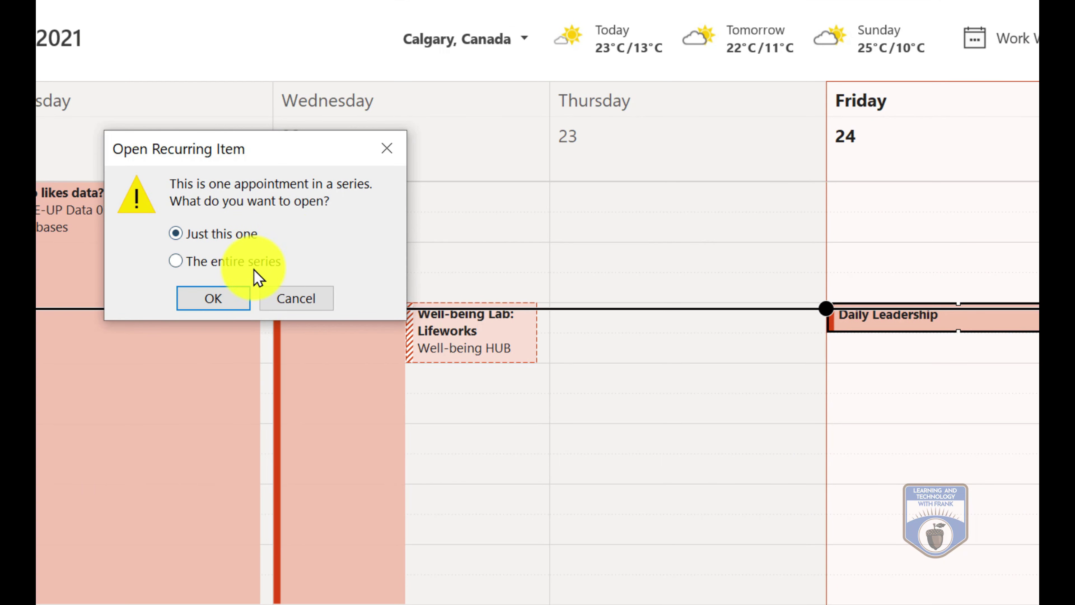
pyautogui.click(211, 298)
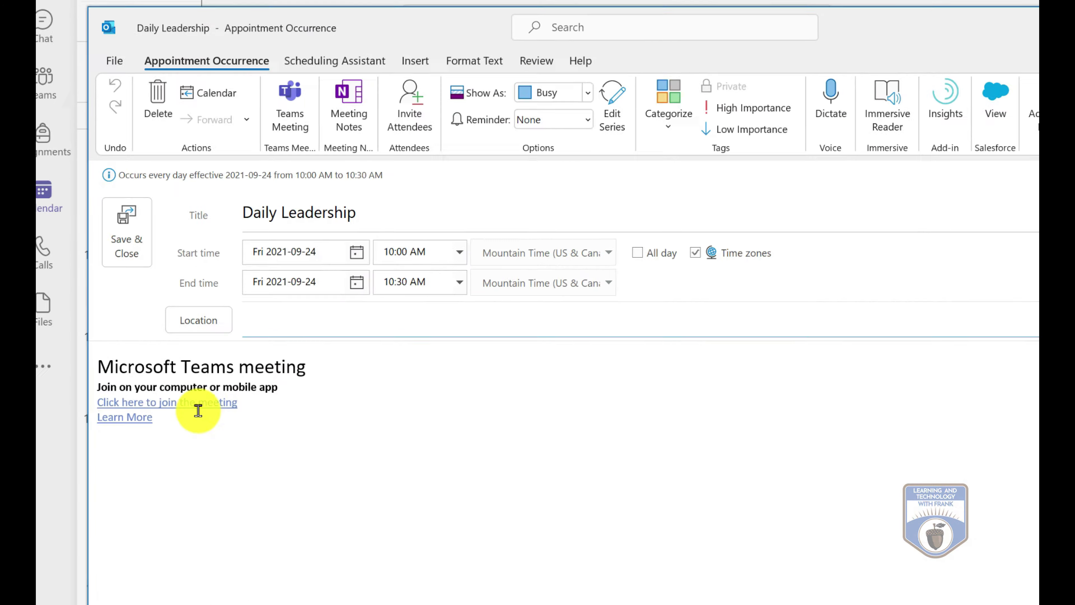
pyautogui.click(210, 436)
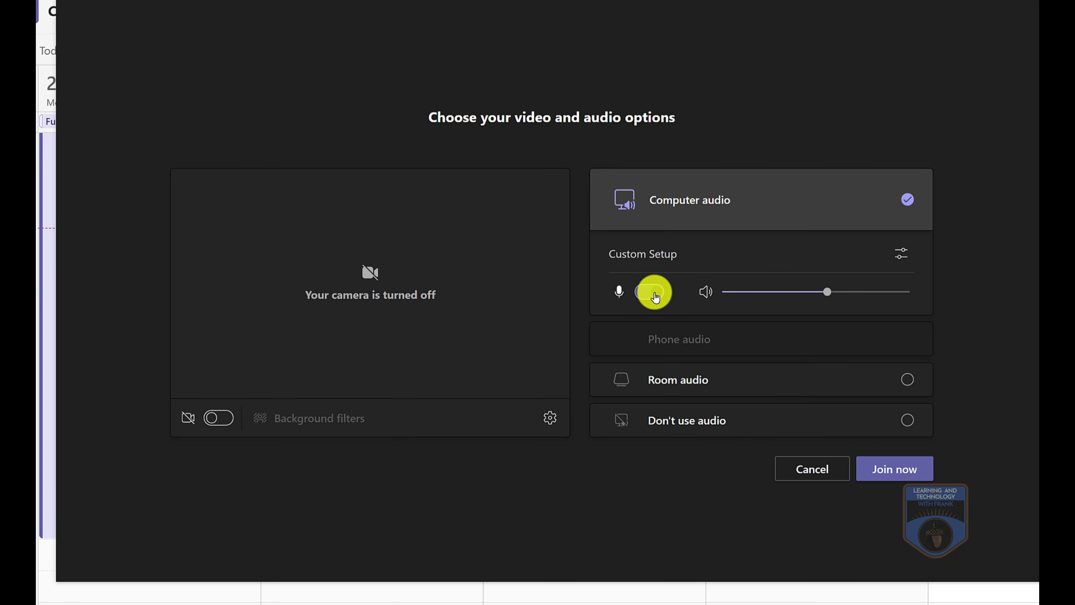
pyautogui.click(891, 469)
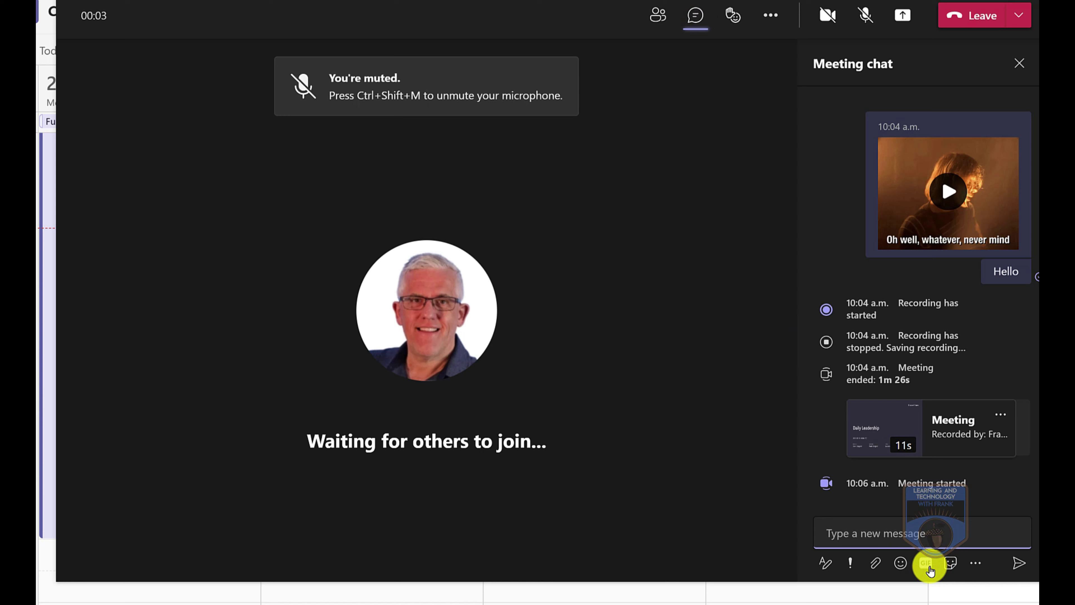
# Send the "It's Friday" GIF in the meeting chat and leave the meeting
pyautogui.click(929, 571)
pyautogui.click(899, 384)
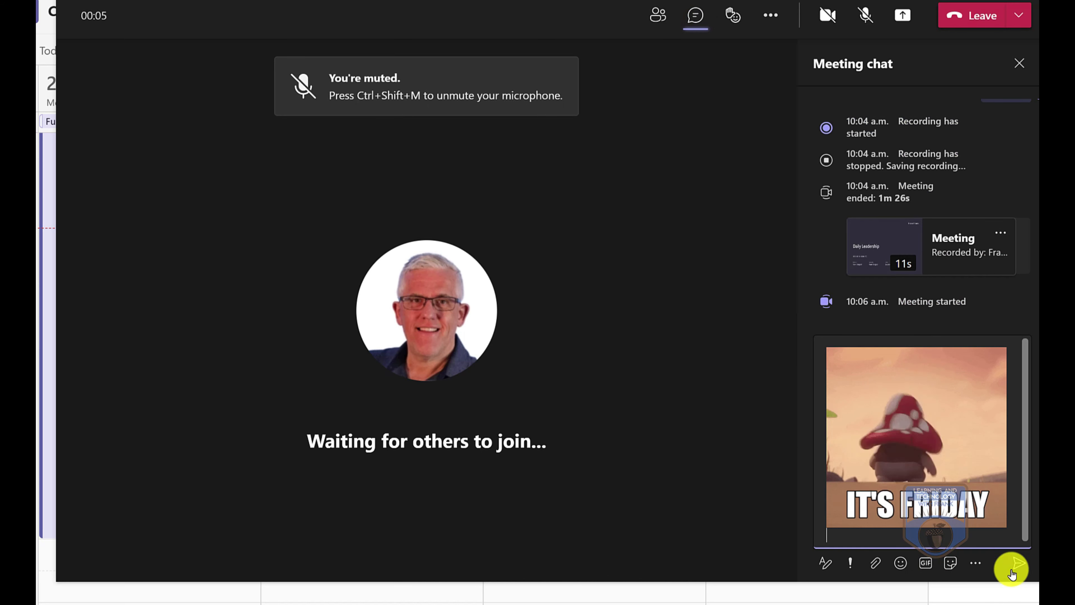
pyautogui.click(1011, 572)
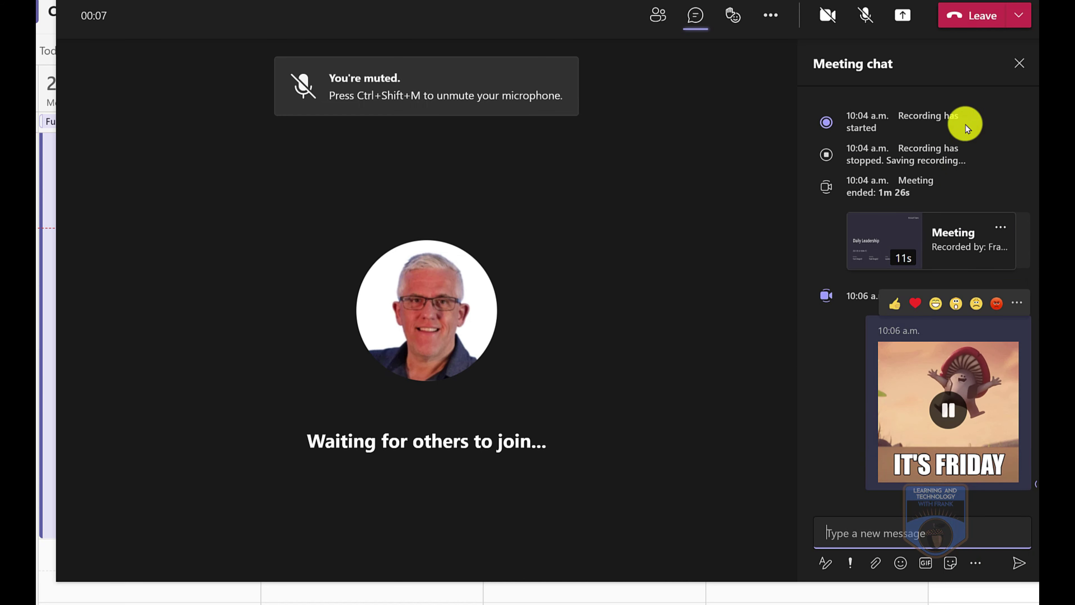
pyautogui.click(969, 19)
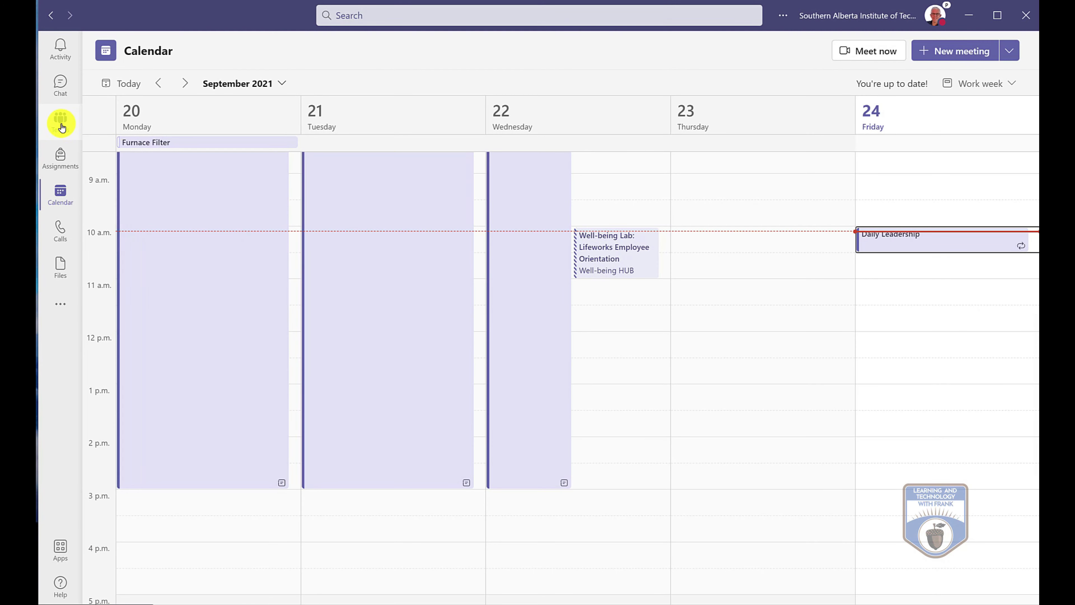
# Expand the meeting thread in the Leadership channel's posts and review the chat, recording and meeting entries of both sessions
pyautogui.click(61, 122)
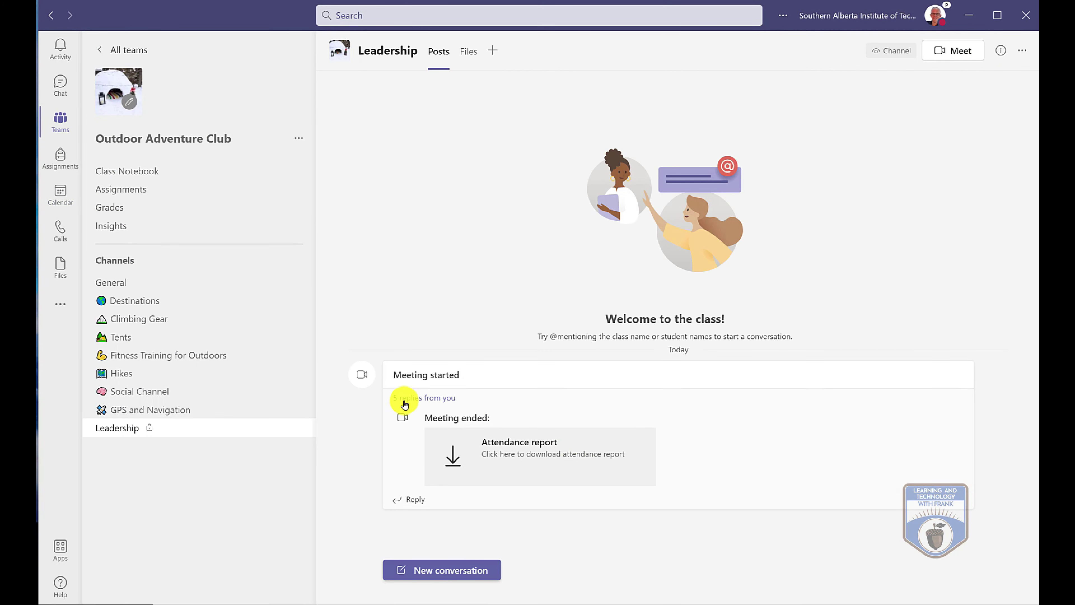
pyautogui.click(410, 400)
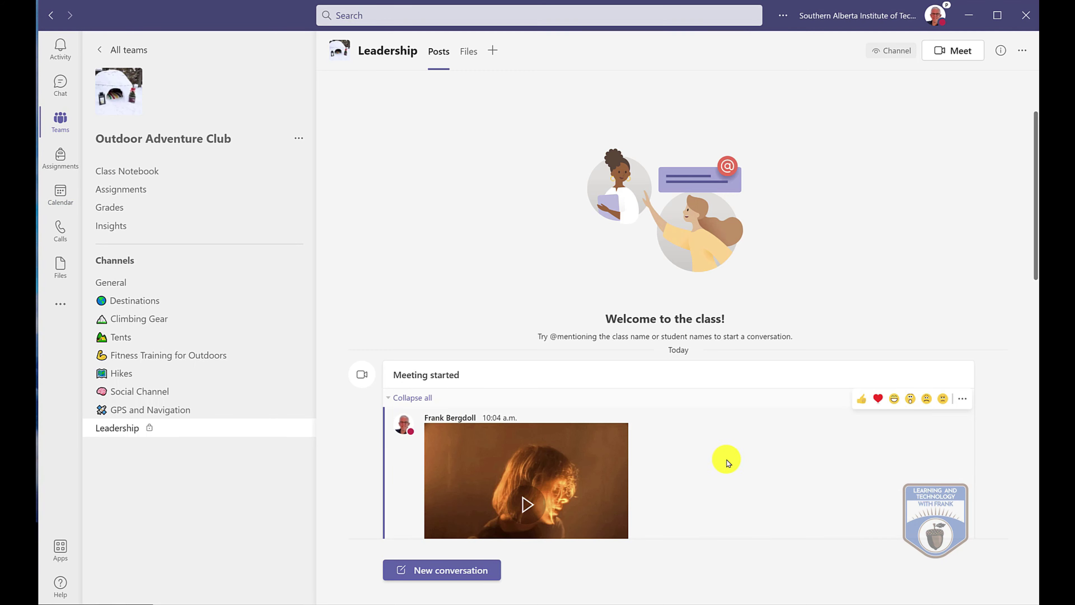
pyautogui.scroll(-2, 709, 462)
pyautogui.scroll(-10, 710, 462)
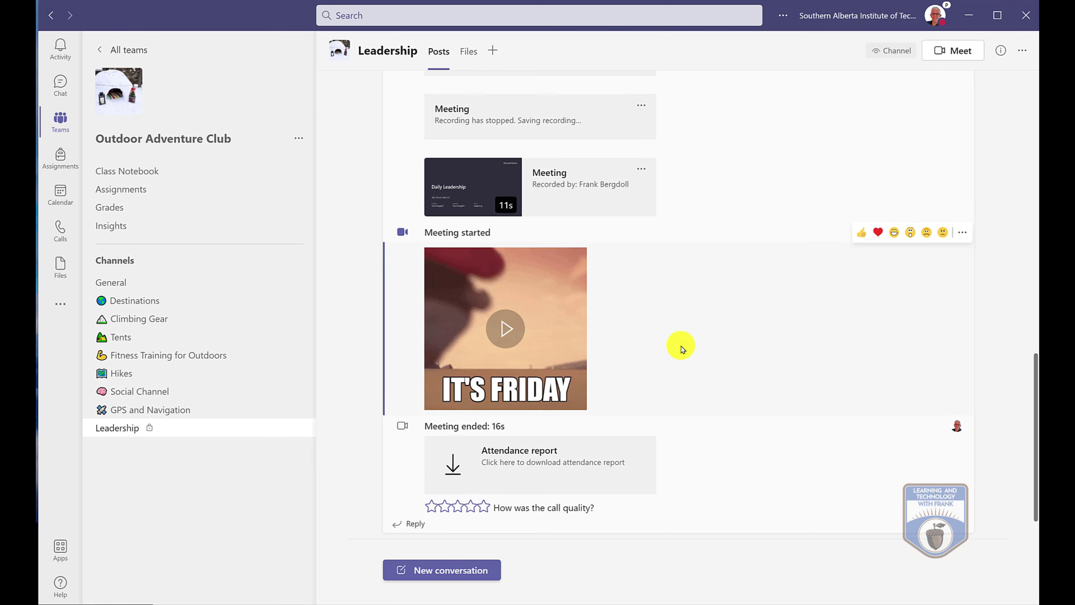
pyautogui.scroll(1, 679, 346)
pyautogui.scroll(3, 675, 343)
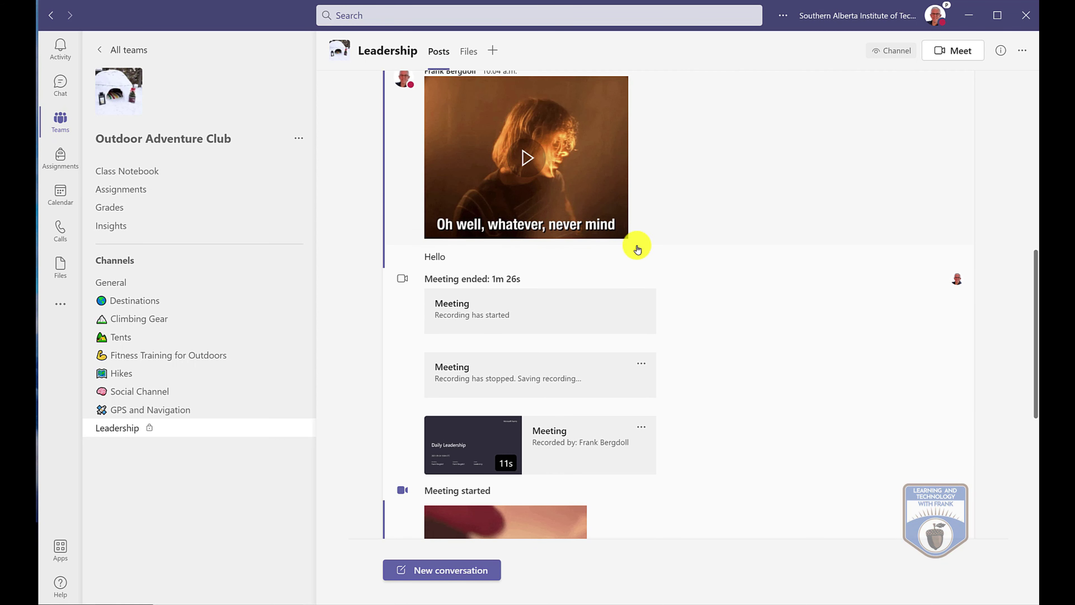
pyautogui.scroll(-3, 698, 444)
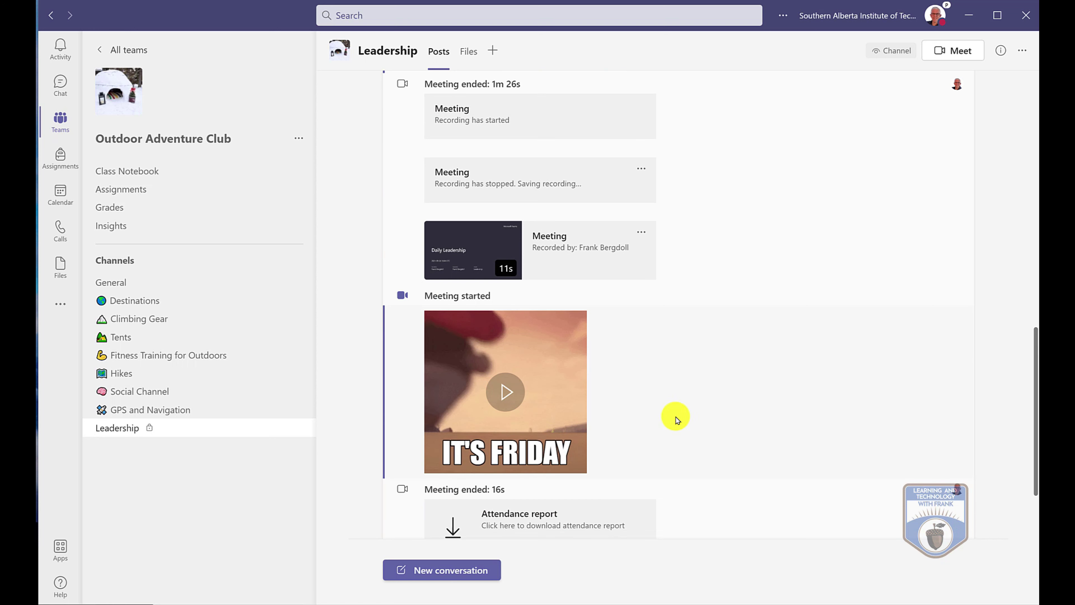